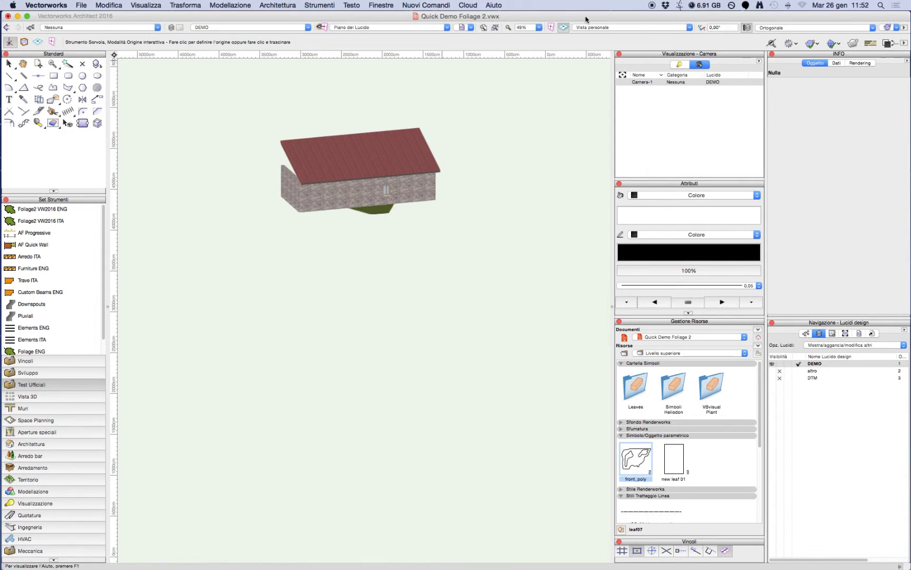
Show the house in the front view with wireframe rendering.
click(596, 27)
click(600, 32)
click(601, 28)
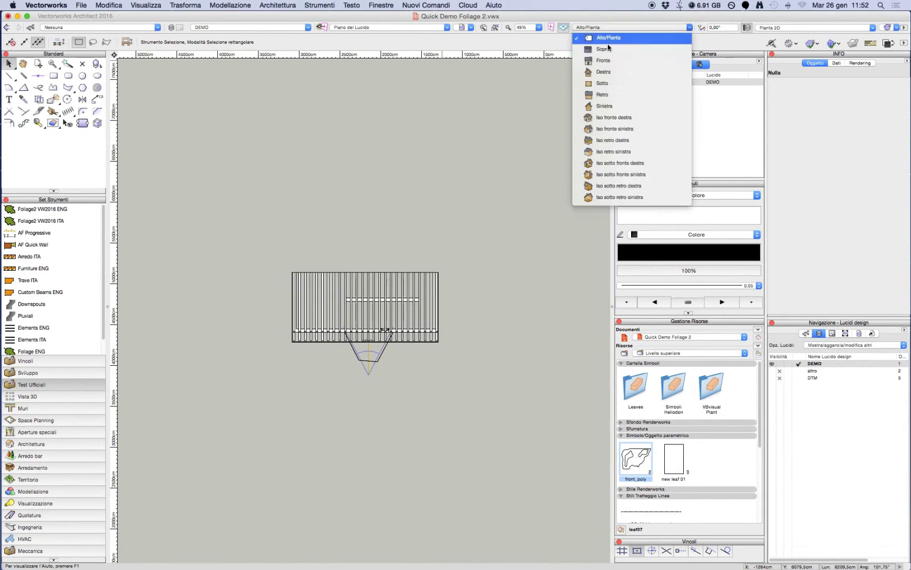
click(596, 64)
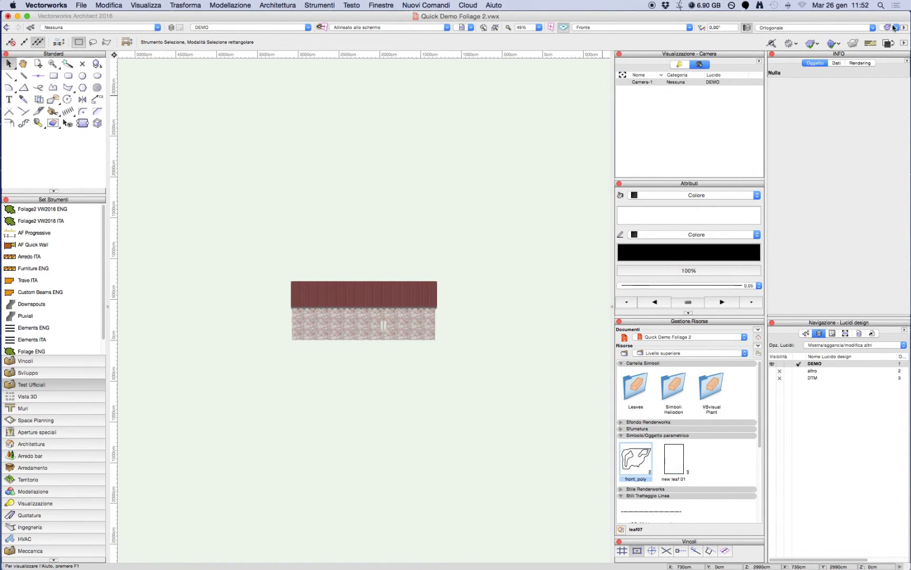
click(895, 27)
click(844, 38)
key(c)
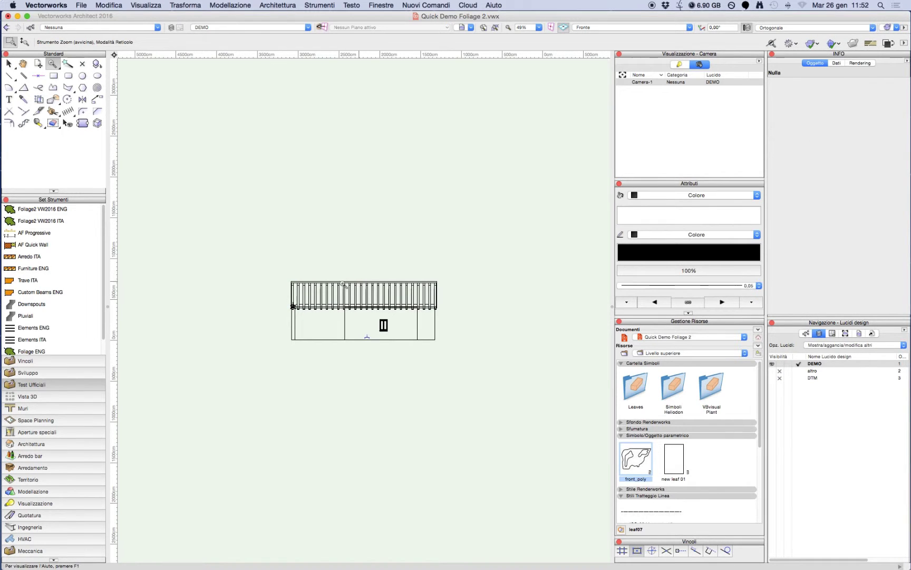
Draw a closed freehand outline about 655 cm wide and 380 cm high on the front wall, passing beside and above the window.
drag(343, 284, 401, 349)
scroll(320, 352, down, 3)
scroll(320, 352, left, 2)
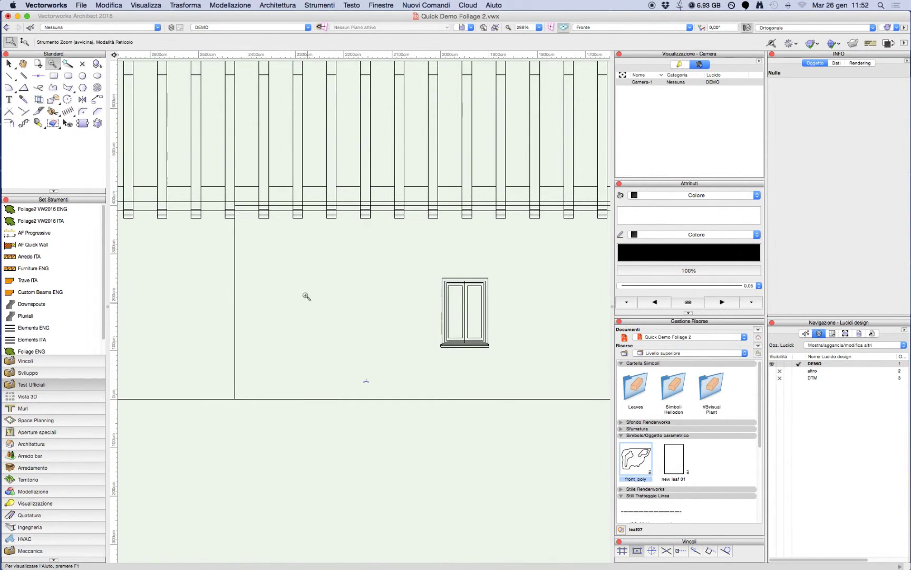
click(57, 89)
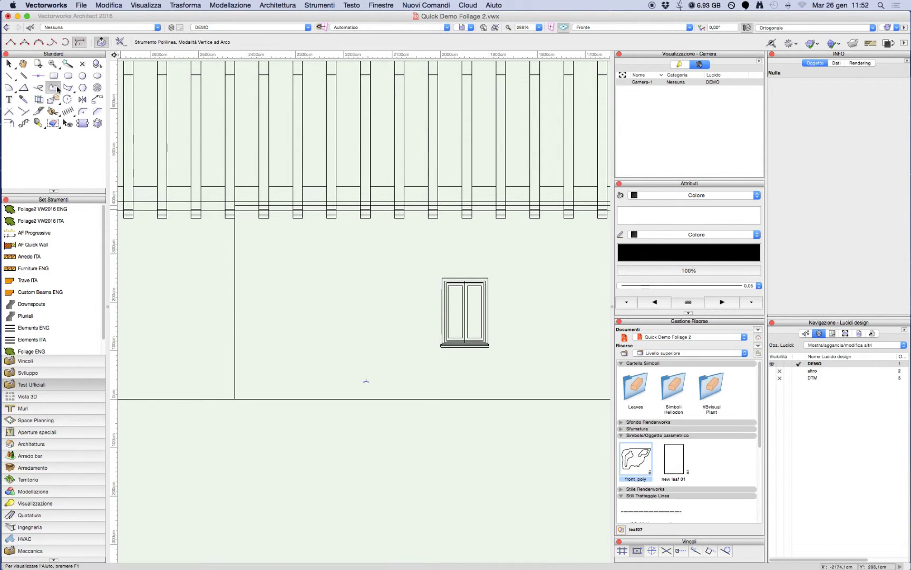
click(38, 87)
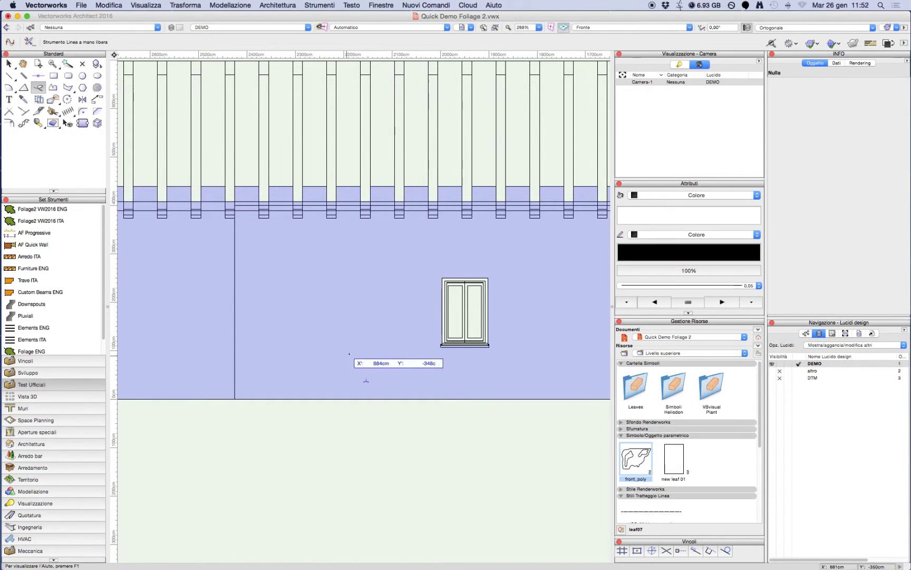
mouse_move(347, 355)
mouse_down()
mouse_move(436, 294)
mouse_move(437, 273)
mouse_move(490, 258)
mouse_move(567, 214)
mouse_move(451, 217)
mouse_up()
mouse_move(389, 216)
mouse_down()
mouse_move(298, 219)
mouse_move(265, 301)
mouse_move(258, 377)
mouse_move(274, 394)
mouse_move(312, 393)
mouse_move(339, 365)
mouse_up()
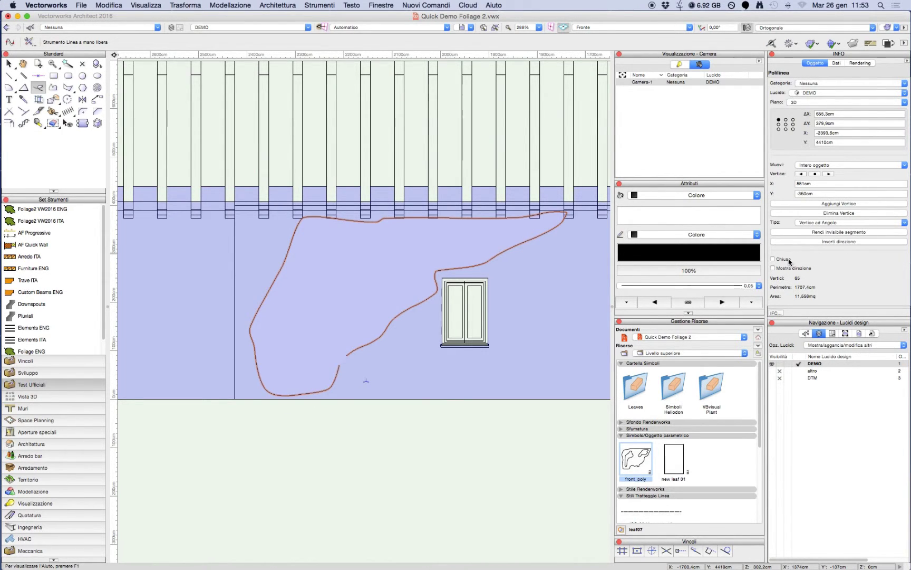
key(x)
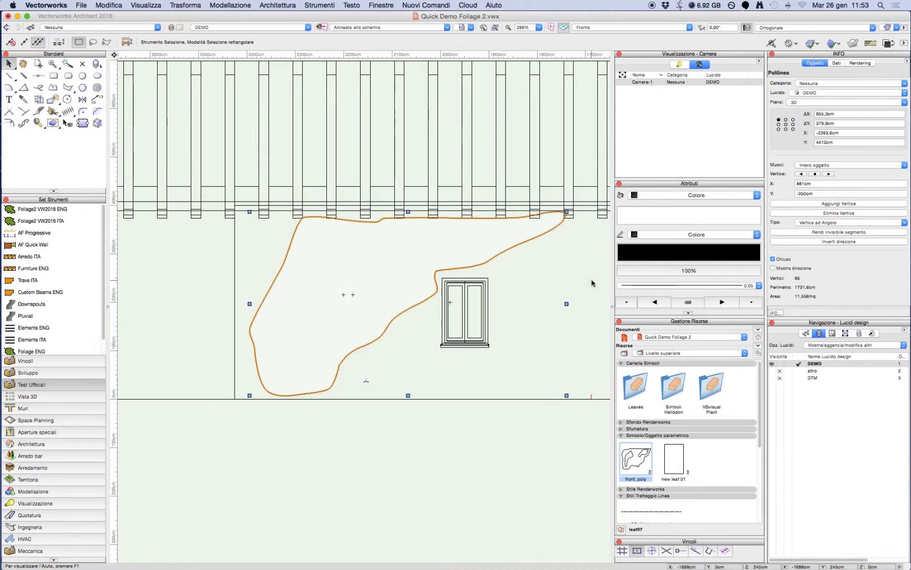
Convert the closed outline into a symbol named front_poly, replacing the existing symbol of that name.
key(F8)
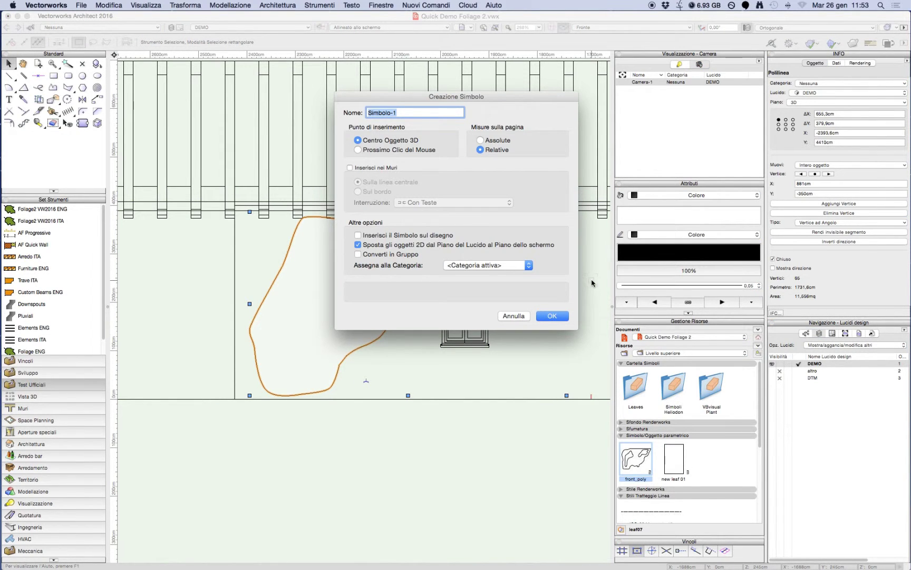
key(BackSpace)
key(Return)
key(Return)
click(438, 125)
key(Return)
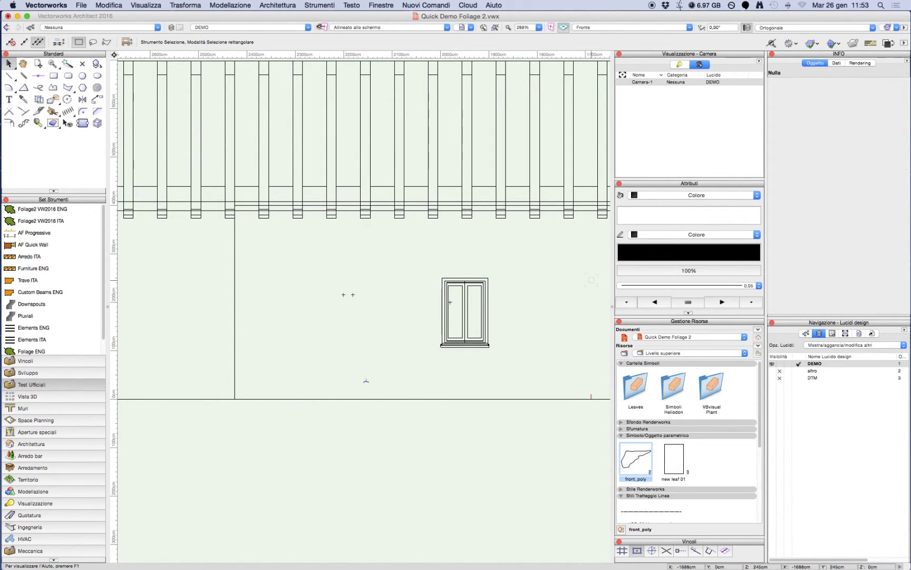
right_click(631, 470)
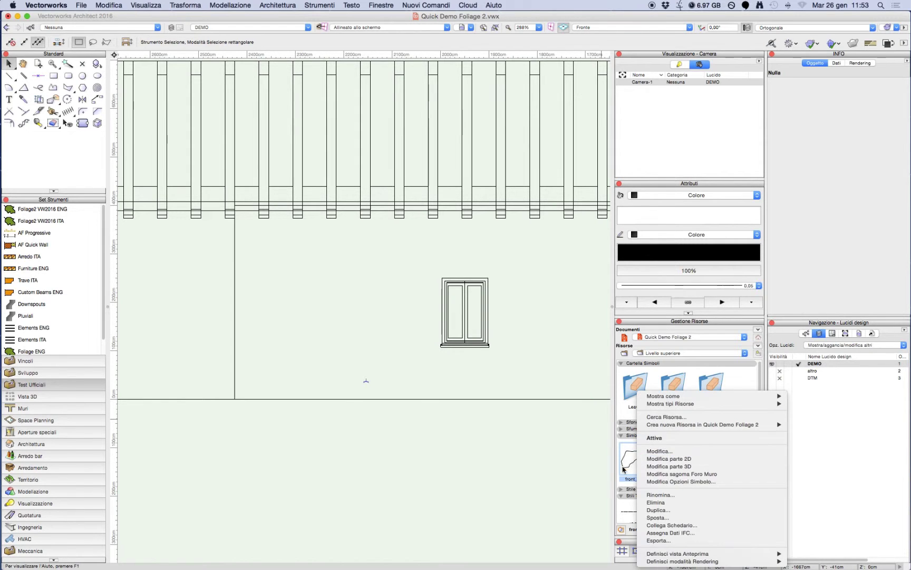
click(627, 465)
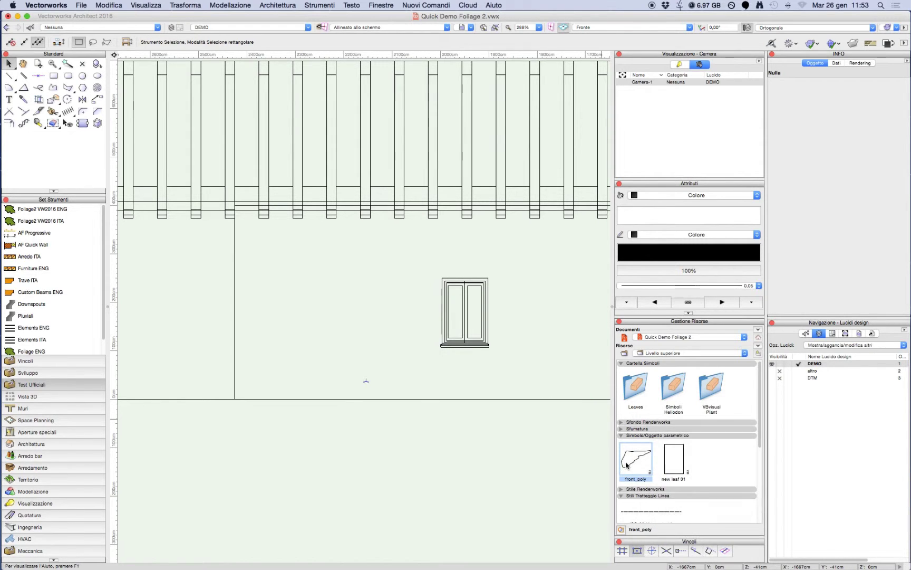
In top/plan view, place a Foliage2 VW2016 ENG object about 235 cm long in the open area before the front wall.
click(621, 27)
click(606, 30)
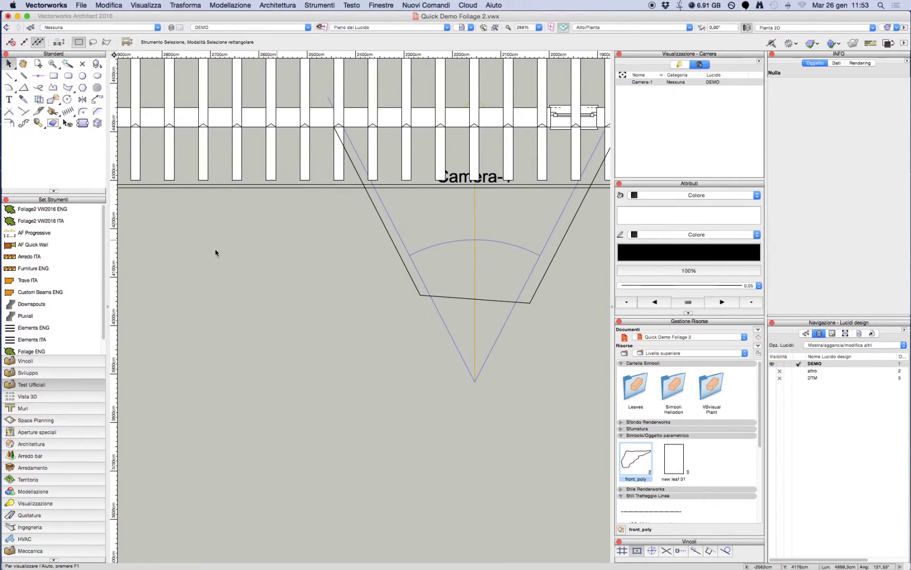
click(65, 210)
click(223, 371)
click(337, 370)
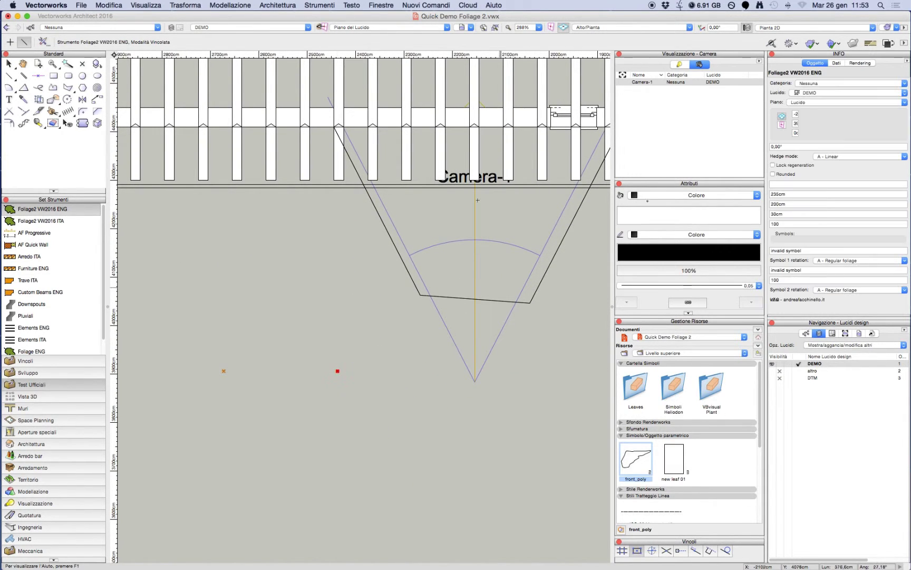
Set the foliage's hedge mode to B - Simple (front) and its front symbol to front_poly.
click(860, 156)
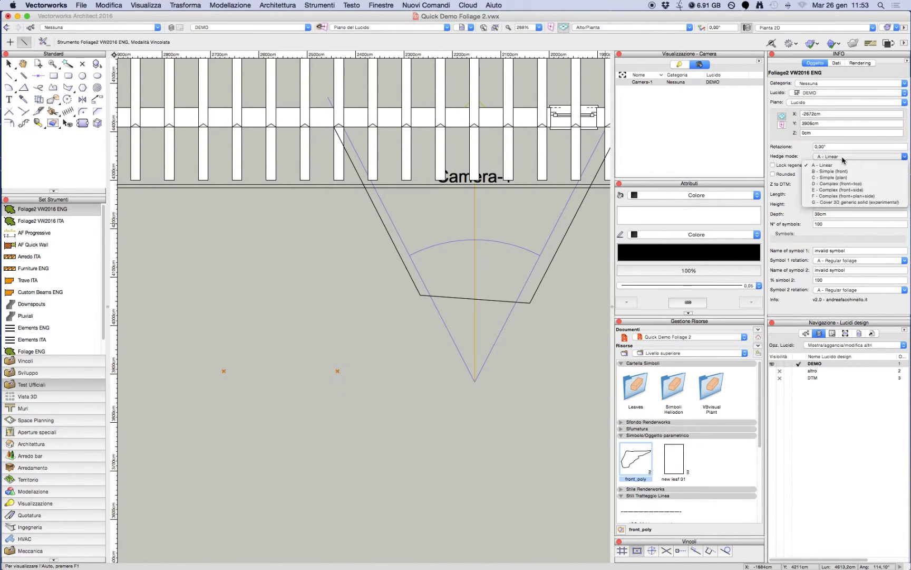
click(866, 172)
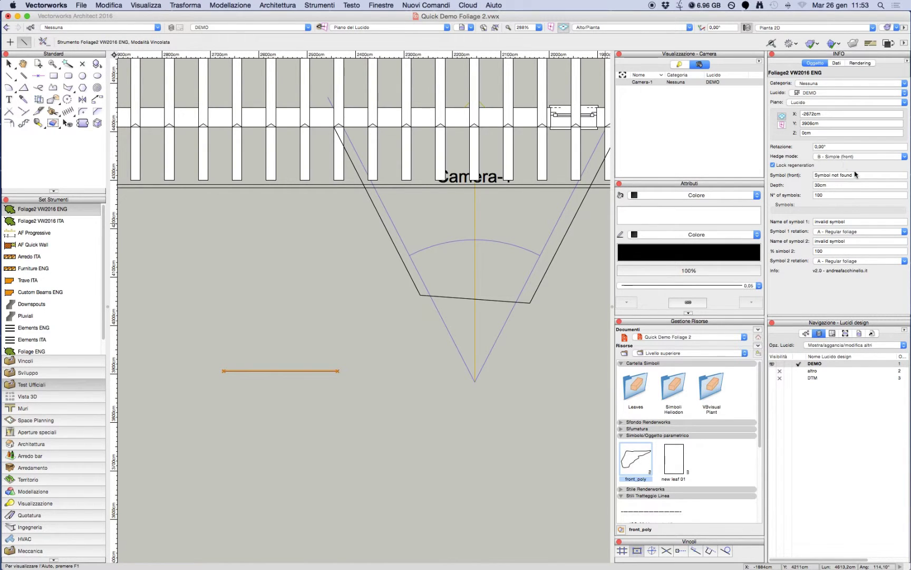
click(856, 175)
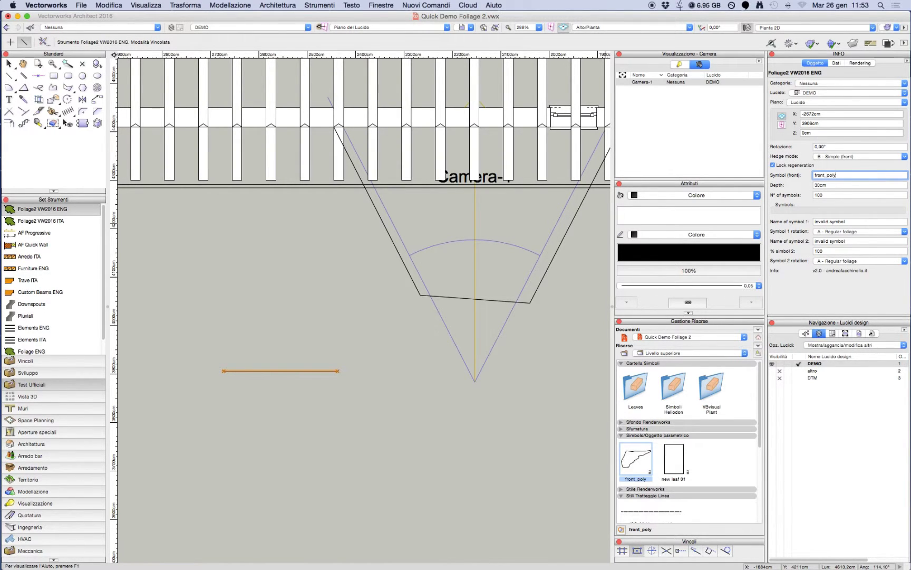
text(front_poly)
key(Return)
key(x)
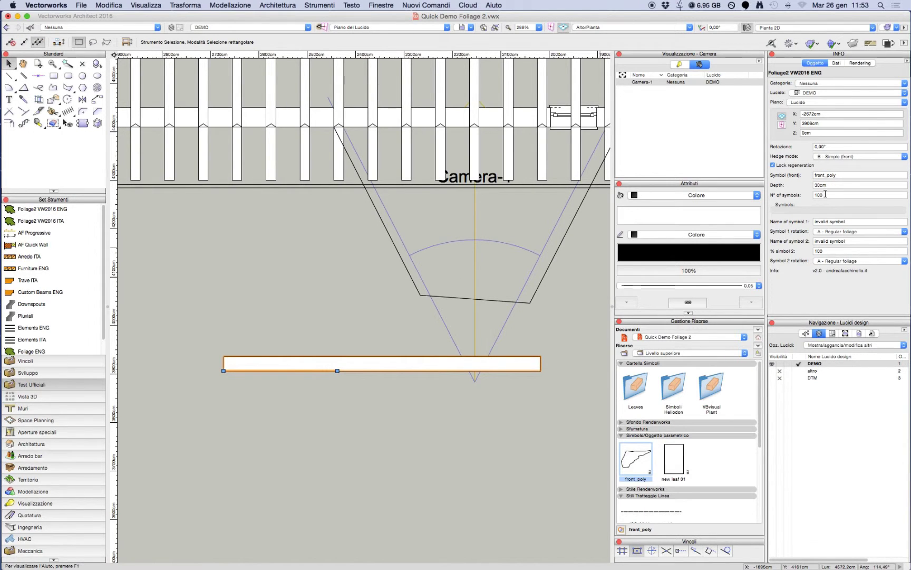
Set the foliage's depth to 20 cm and move it against the outer face of the front wall.
click(811, 185)
text(20)
key(Return)
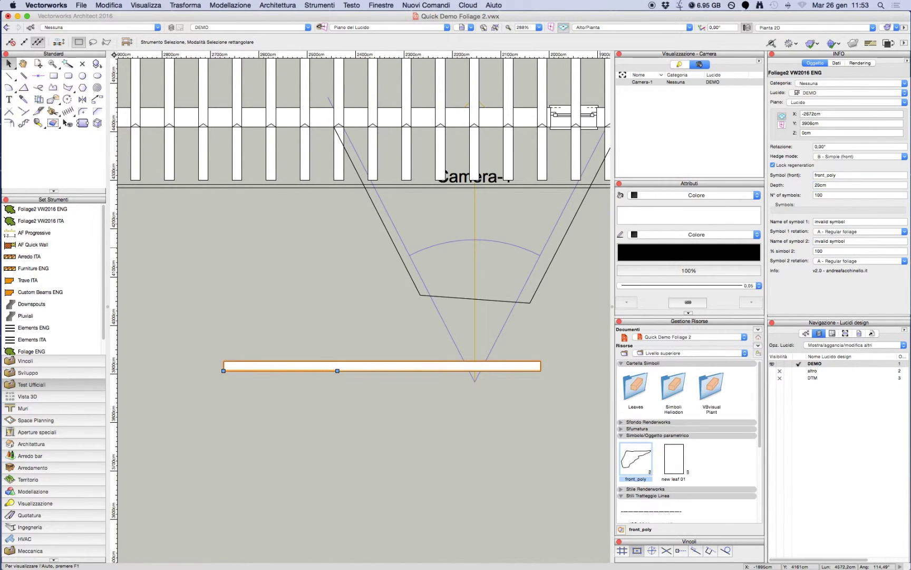
drag(224, 365, 253, 130)
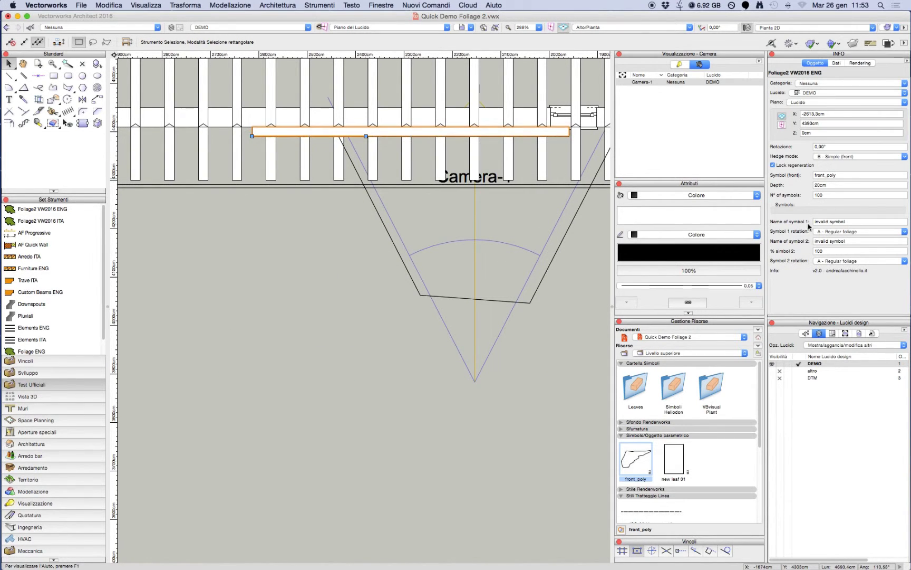
Assign leaf07 as the foliage's symbol 1 and leaf07 small as its symbol 2.
double_click(640, 390)
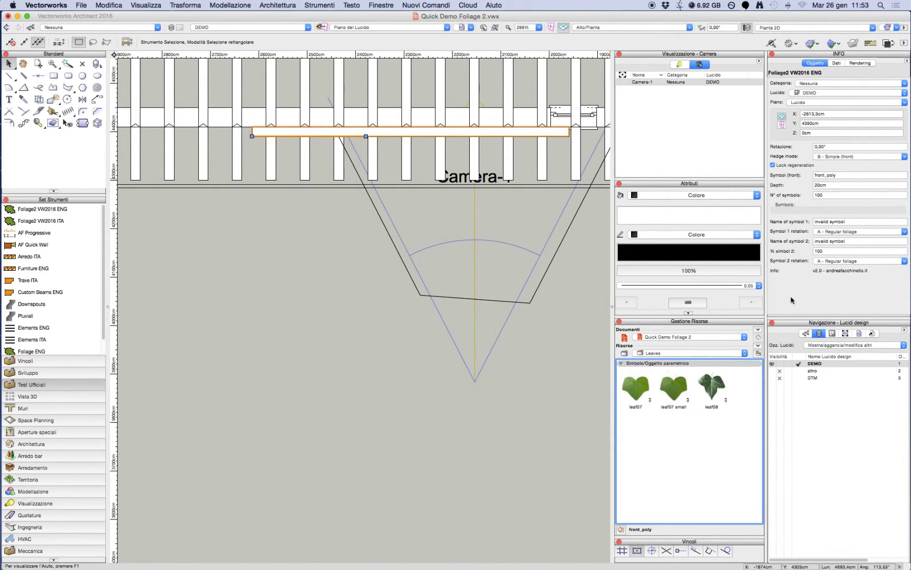
click(843, 222)
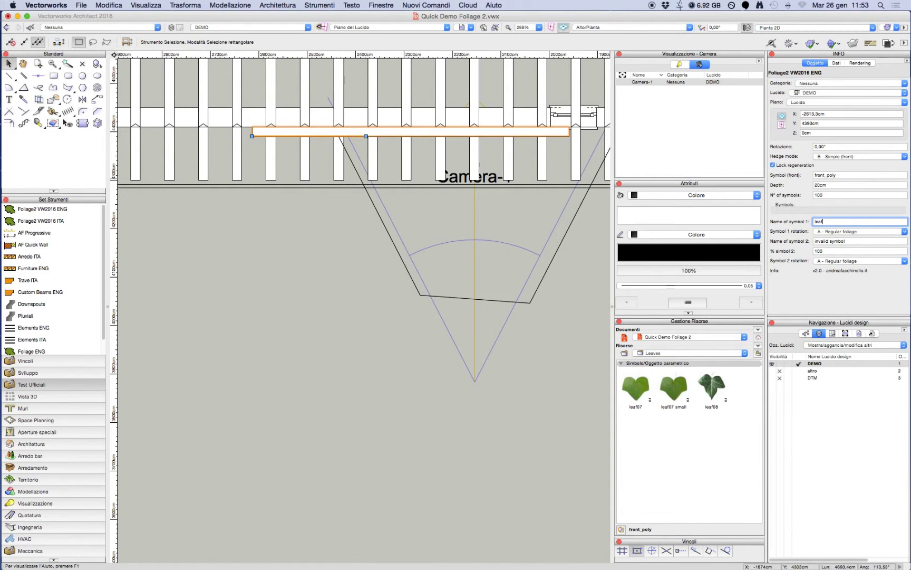
key(Return)
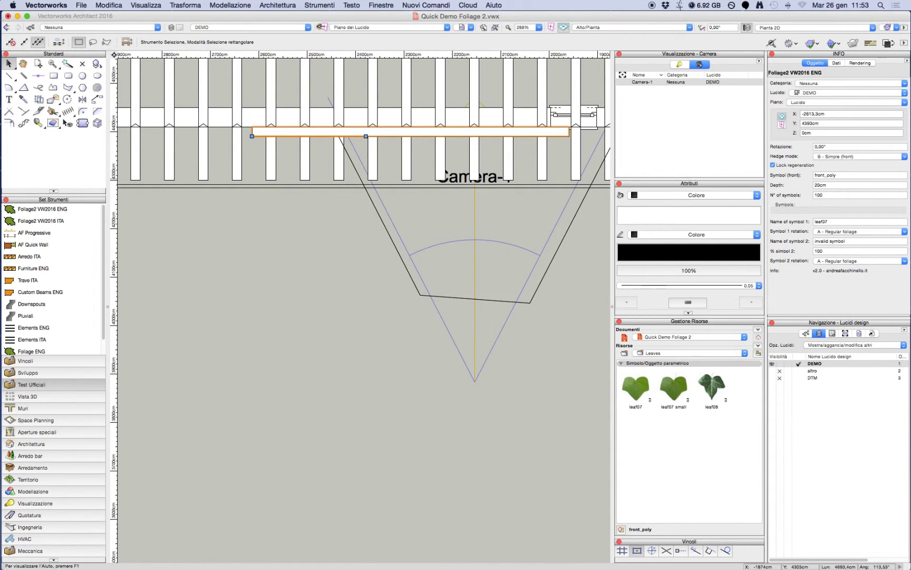
click(857, 244)
text(leaf07 small)
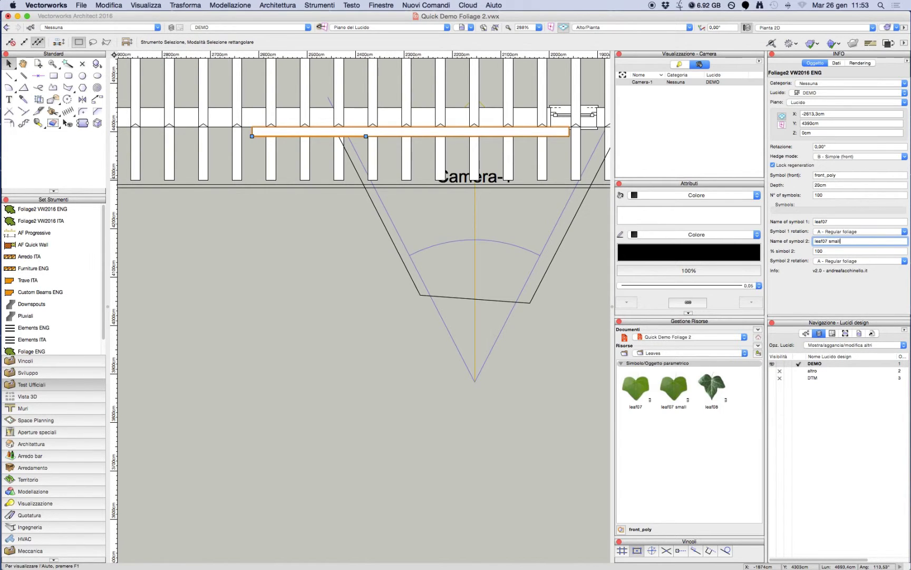
key(Return)
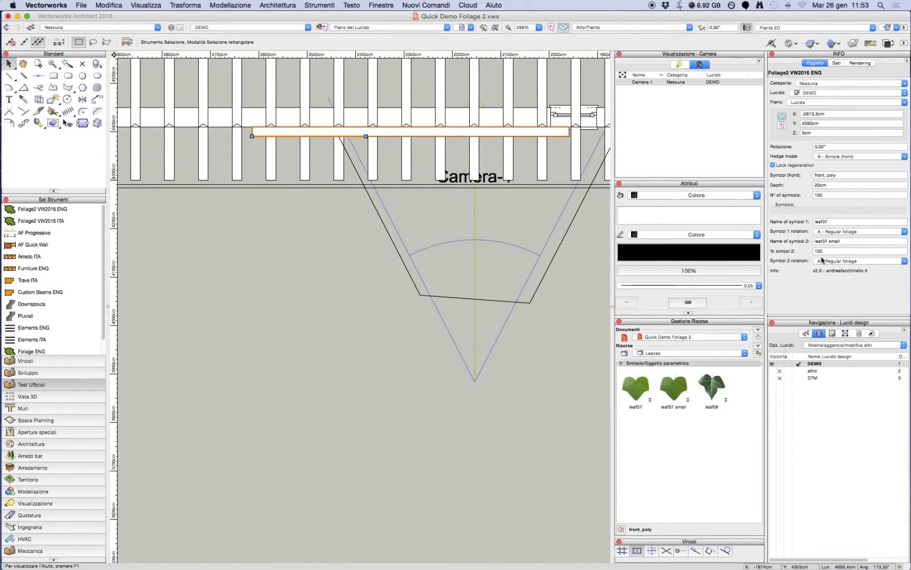
Set the percentage of symbol 2 in the foliage to 50.
click(639, 385)
click(675, 387)
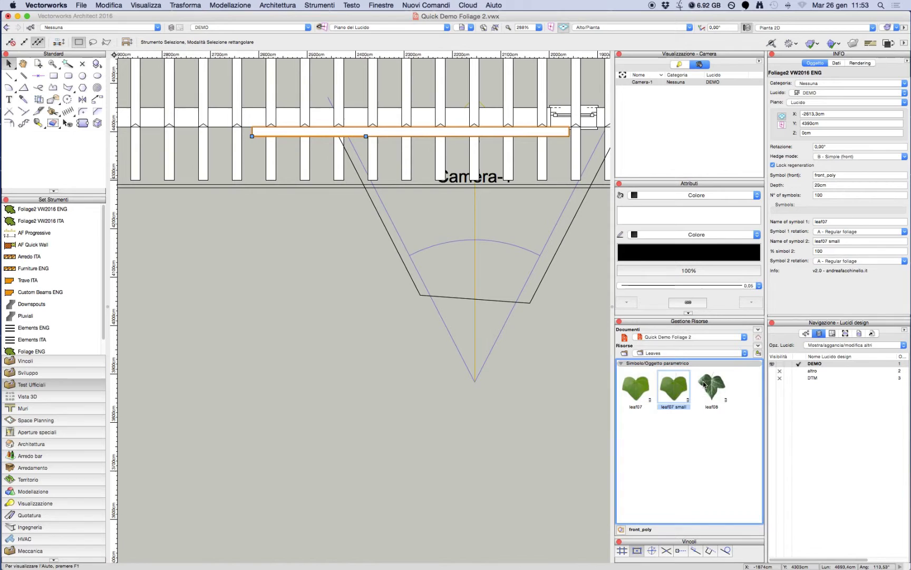
click(835, 251)
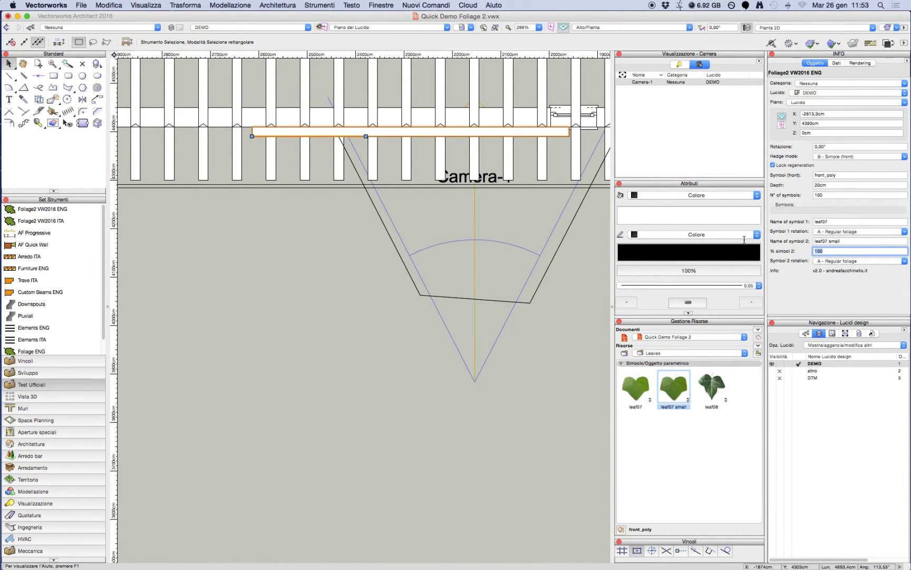
text(50)
key(Return)
Set the rotation of both foliage symbols to E - Lock orientation (front view).
click(879, 234)
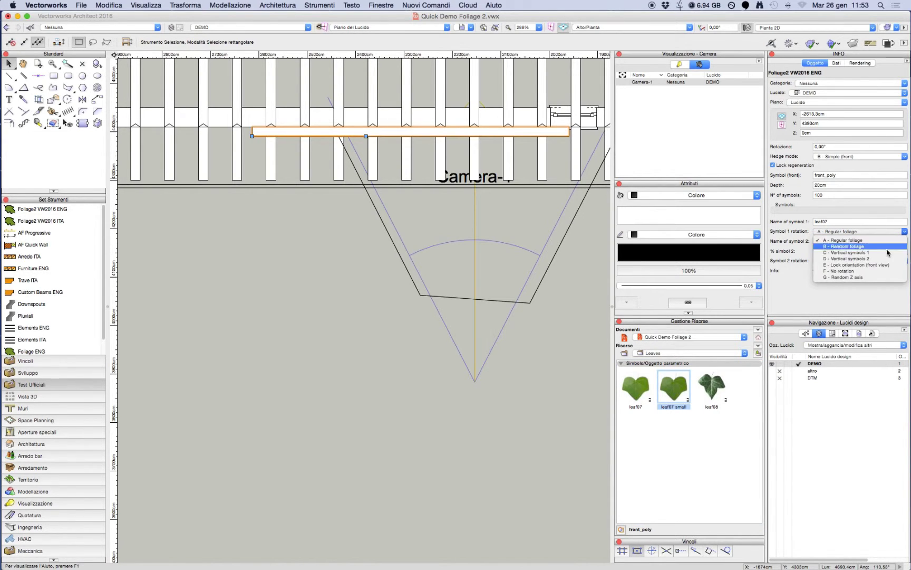
click(895, 265)
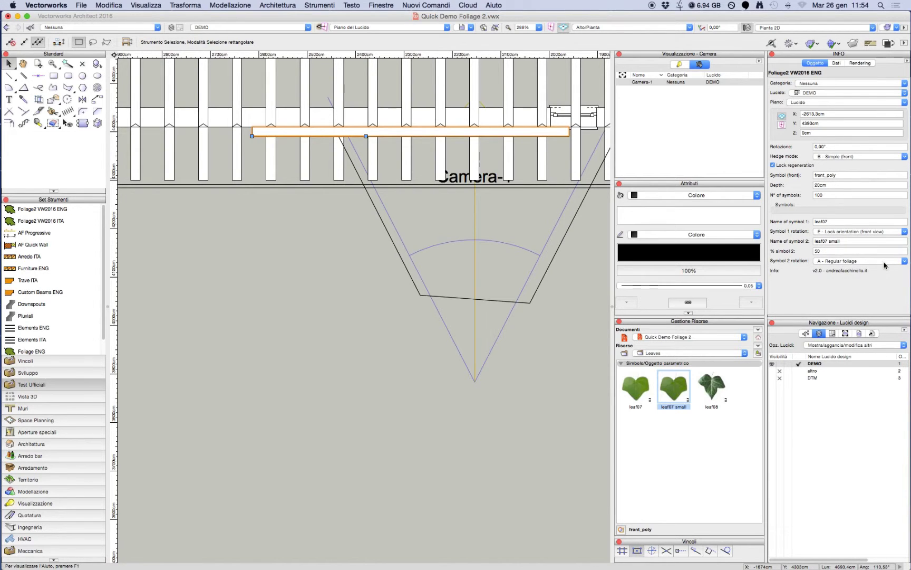
click(887, 262)
click(893, 294)
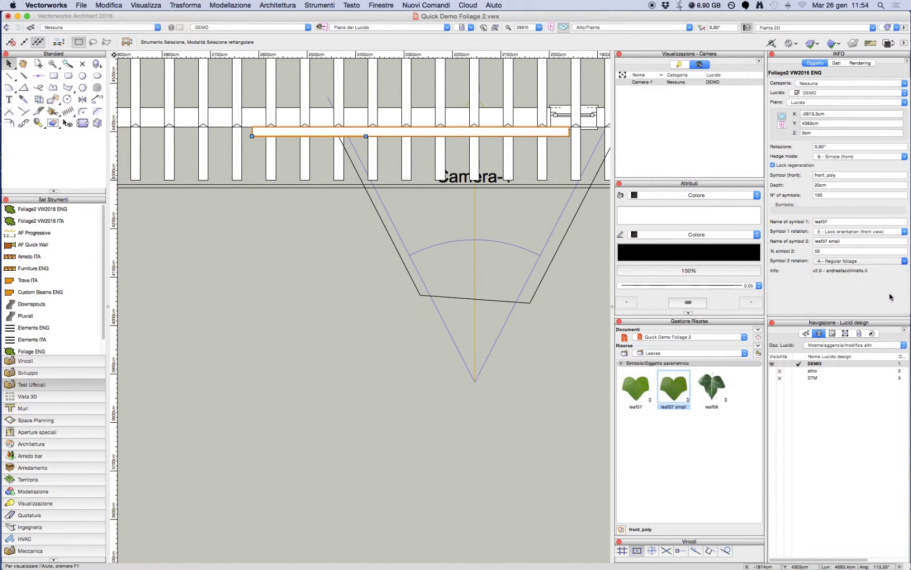
In front view, unlock the foliage's regeneration and shift the generated leaves along the wall toward the window.
click(603, 29)
click(615, 66)
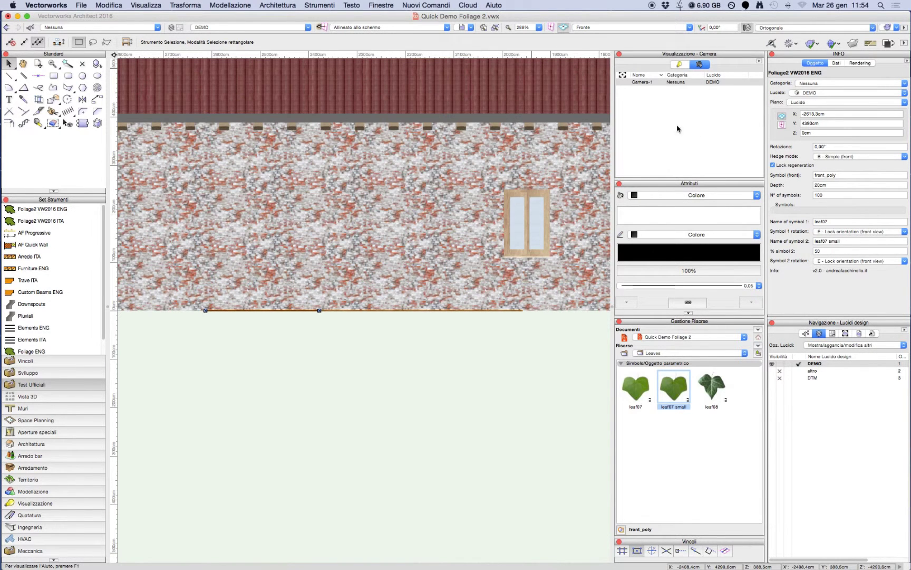
click(806, 165)
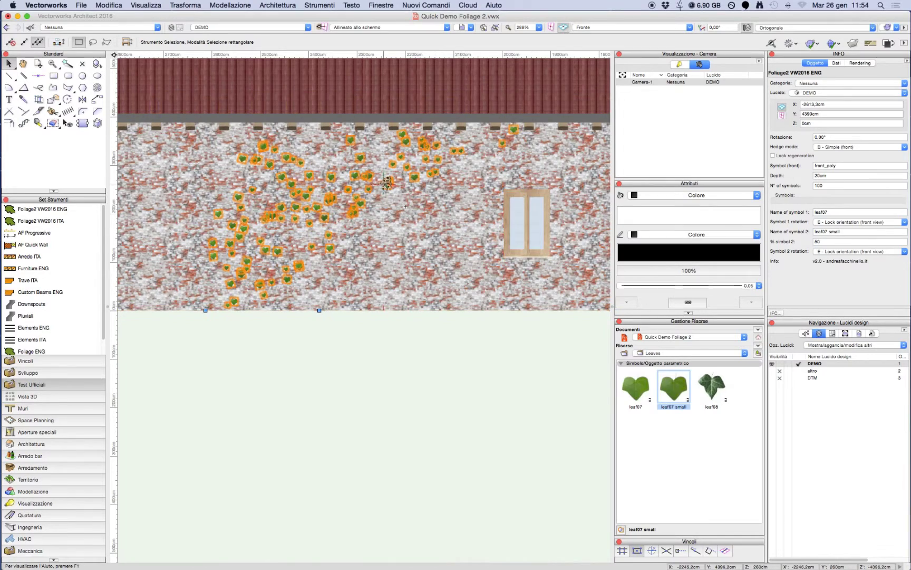
drag(393, 181, 462, 179)
Set the foliage's number of symbols to 0, move it further until it borders the window, and deselect it.
double_click(835, 185)
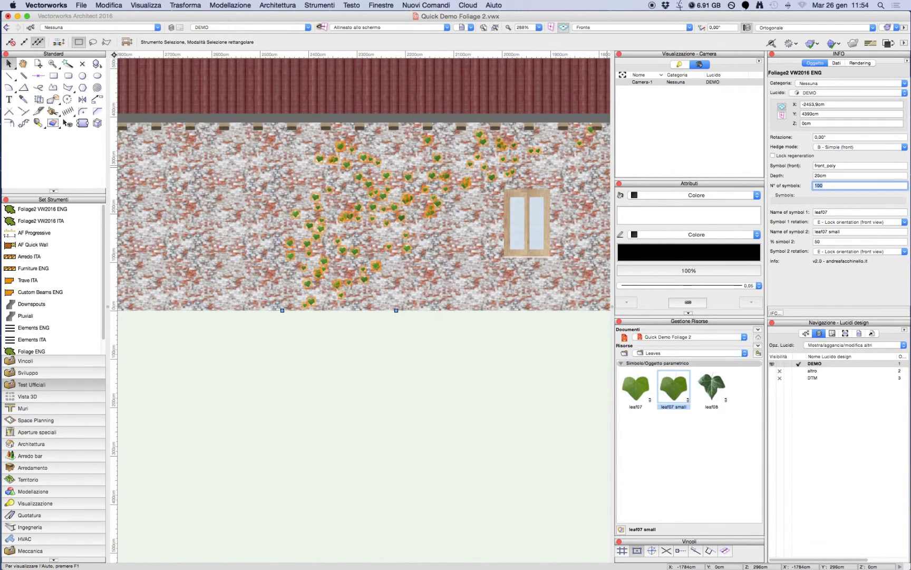
text(0)
key(Return)
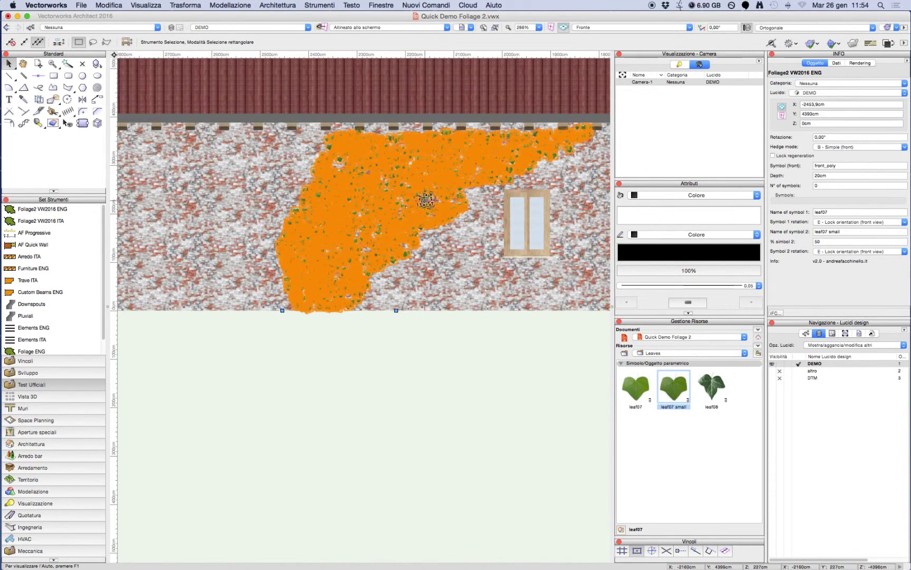
drag(426, 201, 464, 202)
click(303, 358)
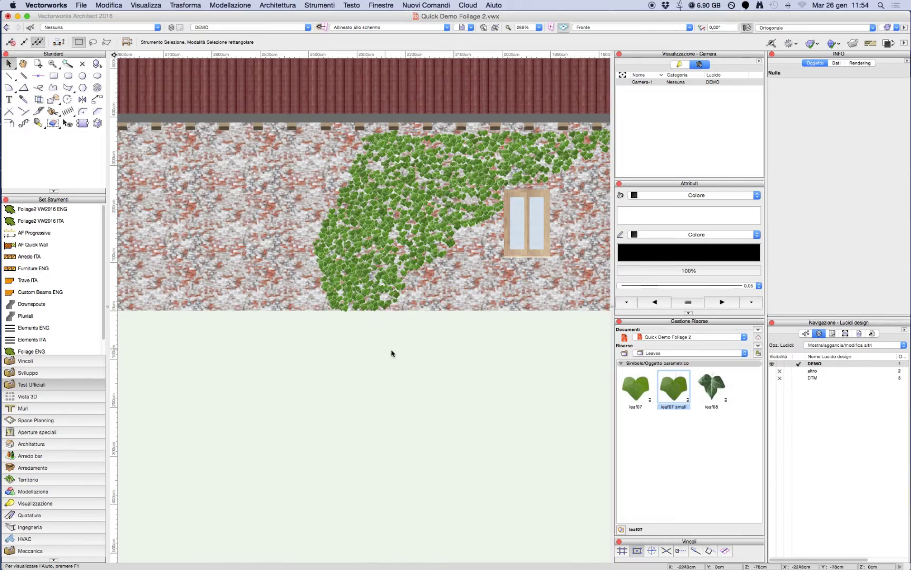
Set the percentage of symbol 2 in the wall foliage to 75 and deselect the foliage.
scroll(391, 353, right, 2)
scroll(333, 366, up, 3)
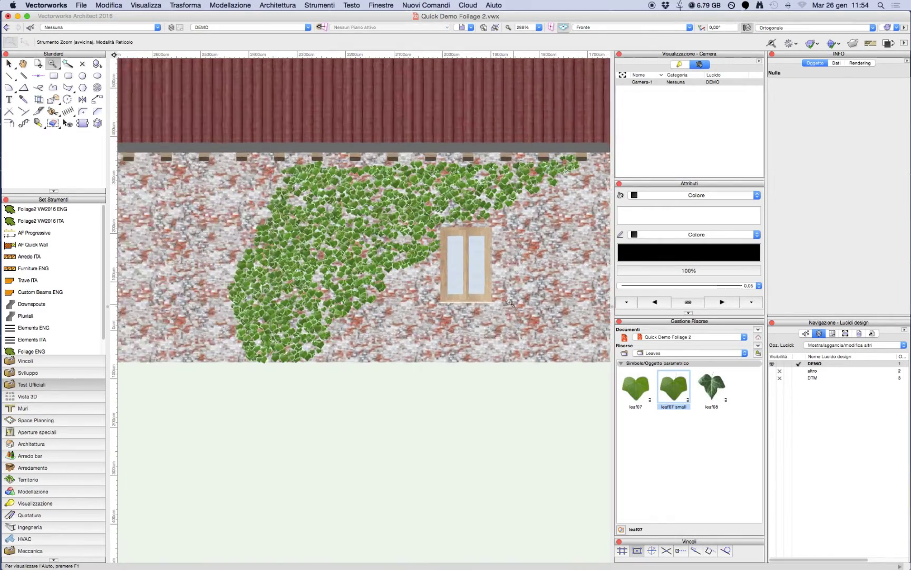
click(510, 303)
key(x)
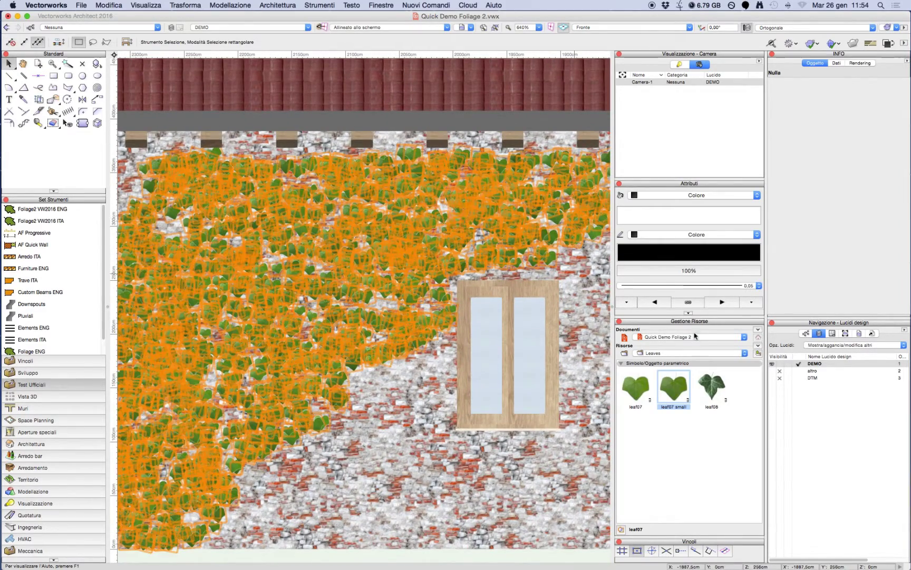
click(547, 246)
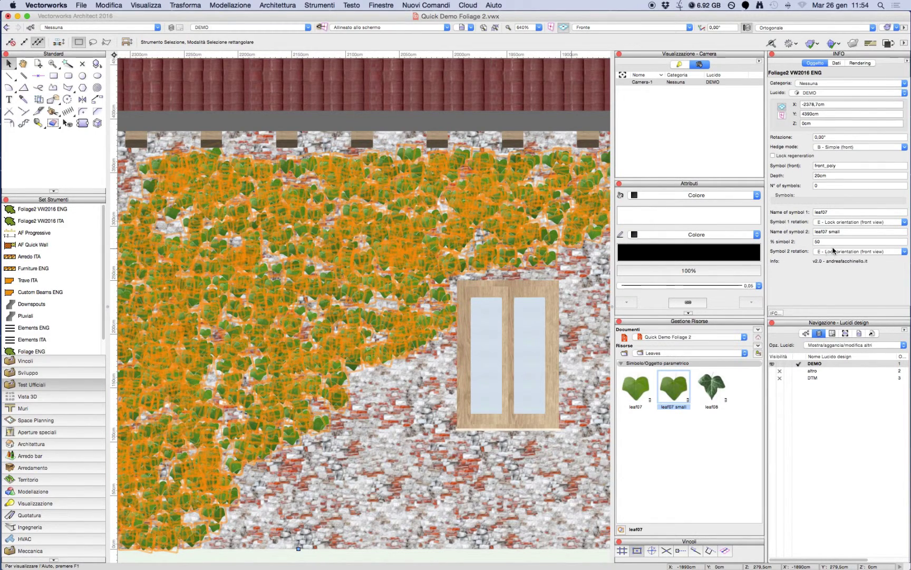
click(815, 240)
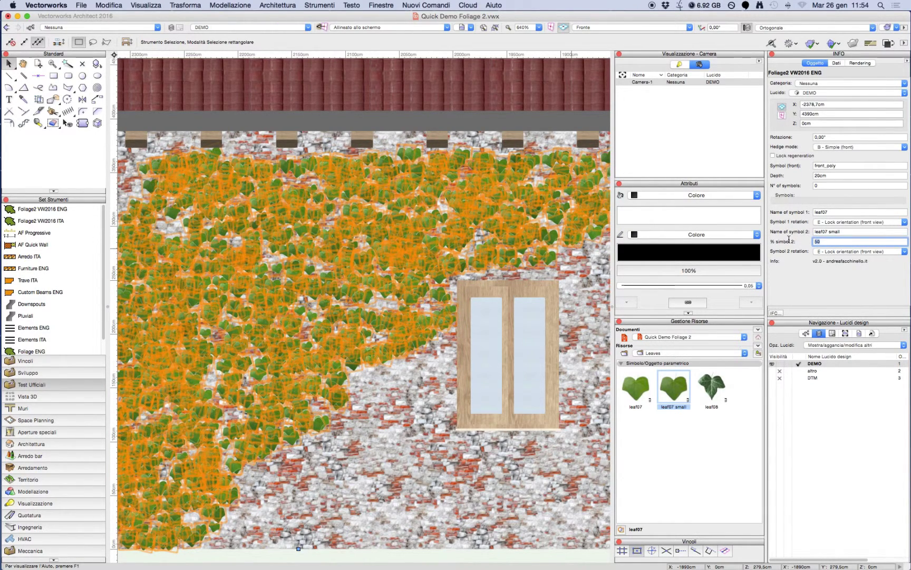
key(Return)
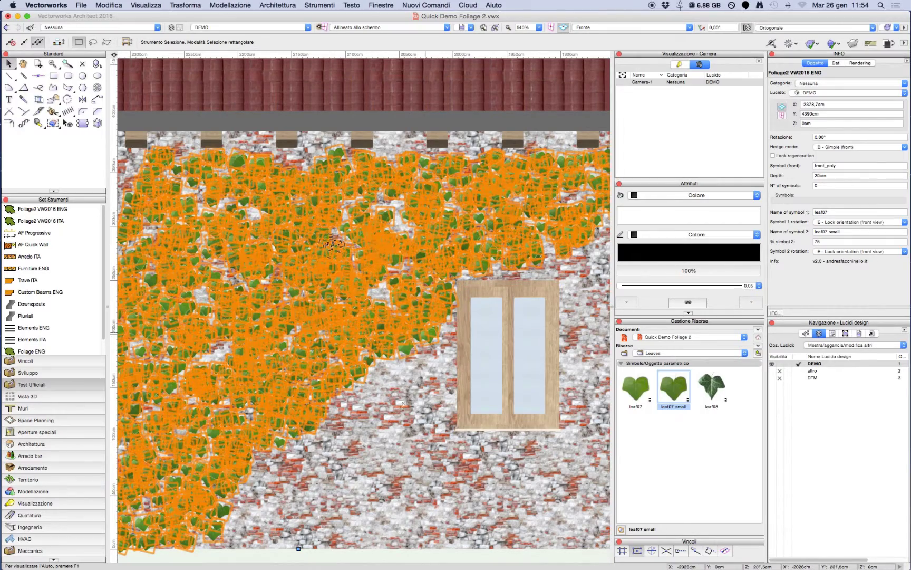
click(407, 419)
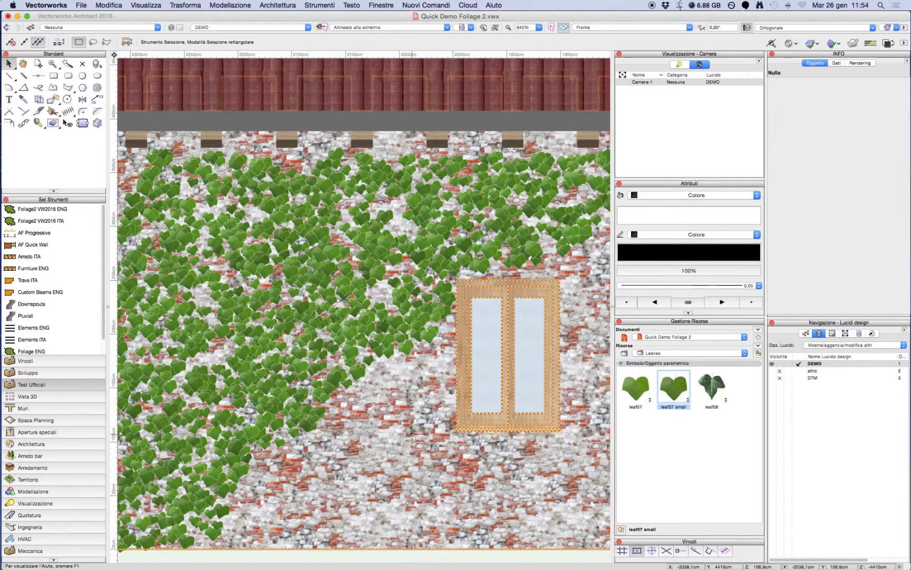
Activate the saved view named render.
scroll(413, 436, down, 3)
middle_drag(340, 556, 342, 506)
click(471, 28)
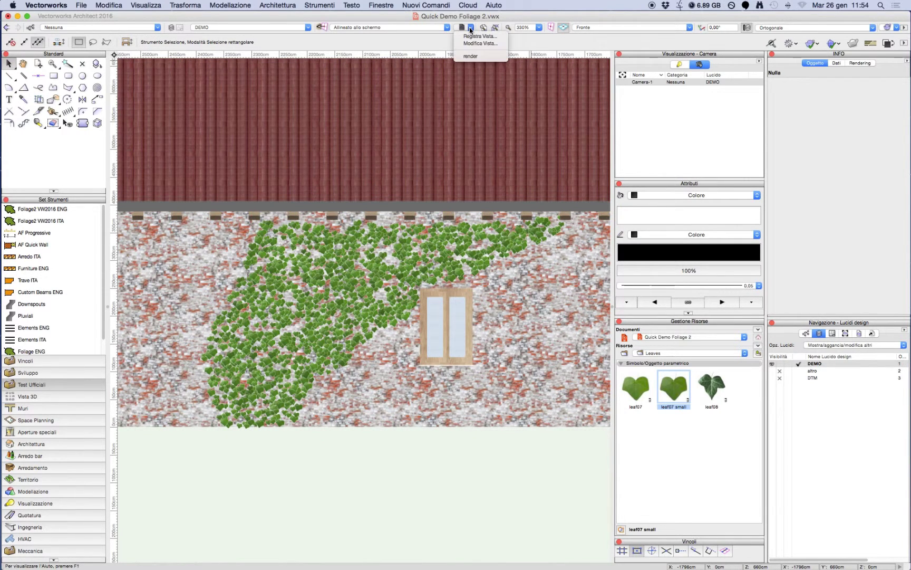
click(482, 57)
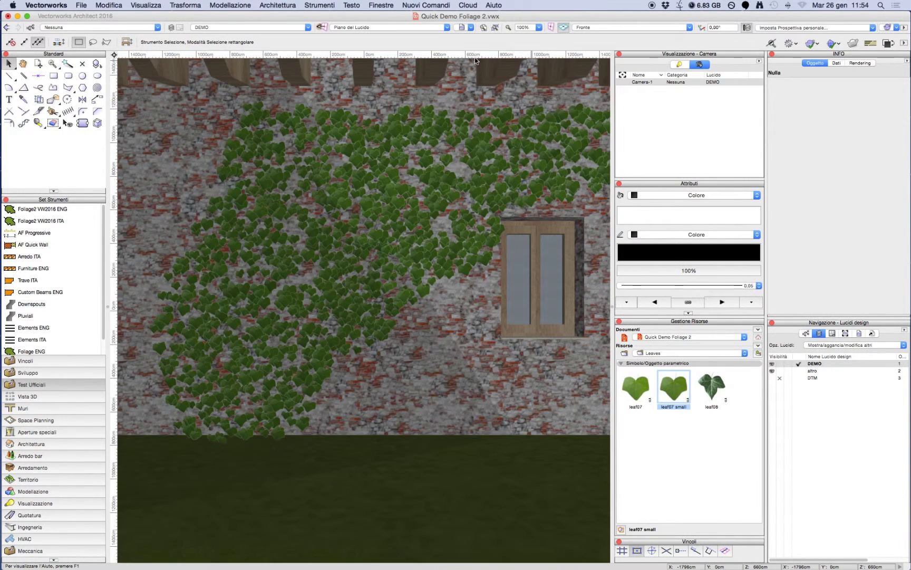
Render the view with the Renderworks style Realistico-Accurato per esterni from the document's top-level resources.
click(663, 352)
click(663, 347)
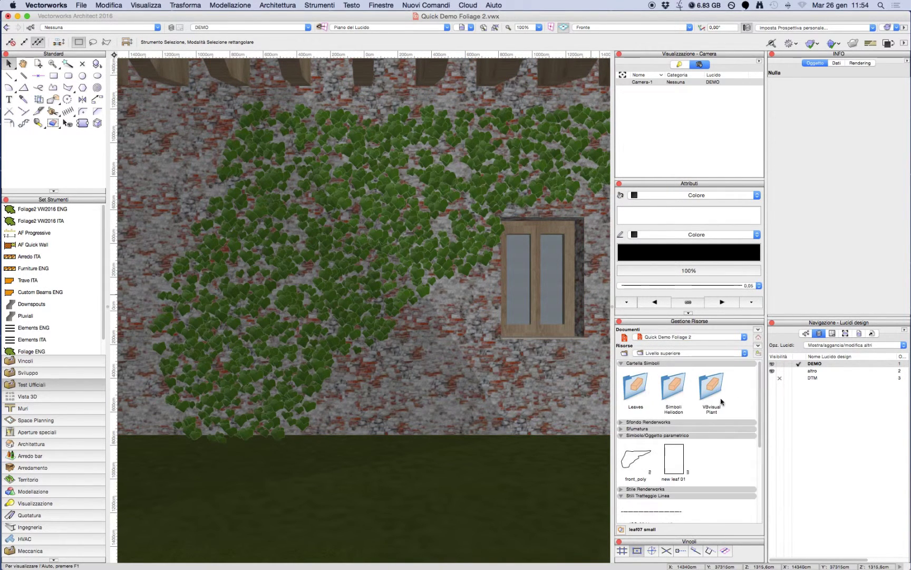
drag(759, 387, 764, 436)
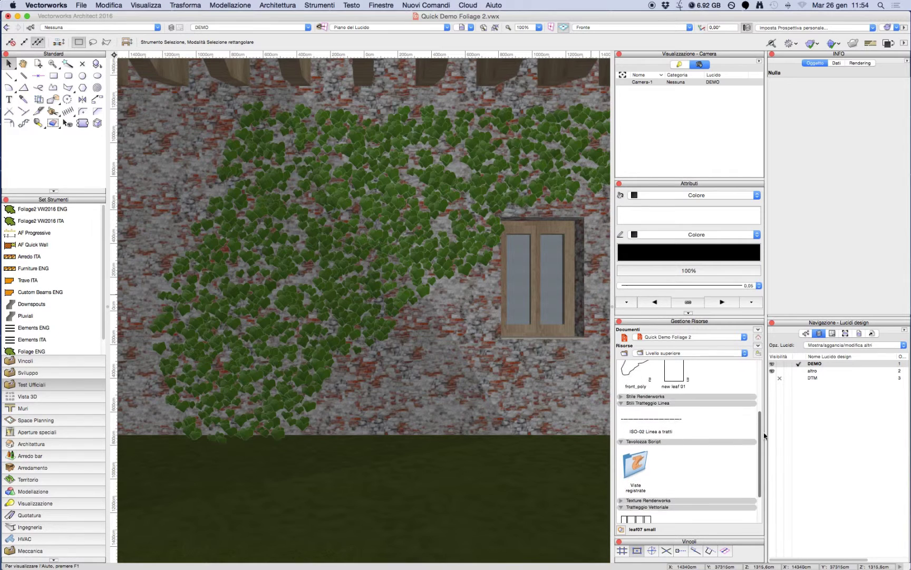
scroll(629, 409, up, 1)
click(621, 402)
right_click(631, 425)
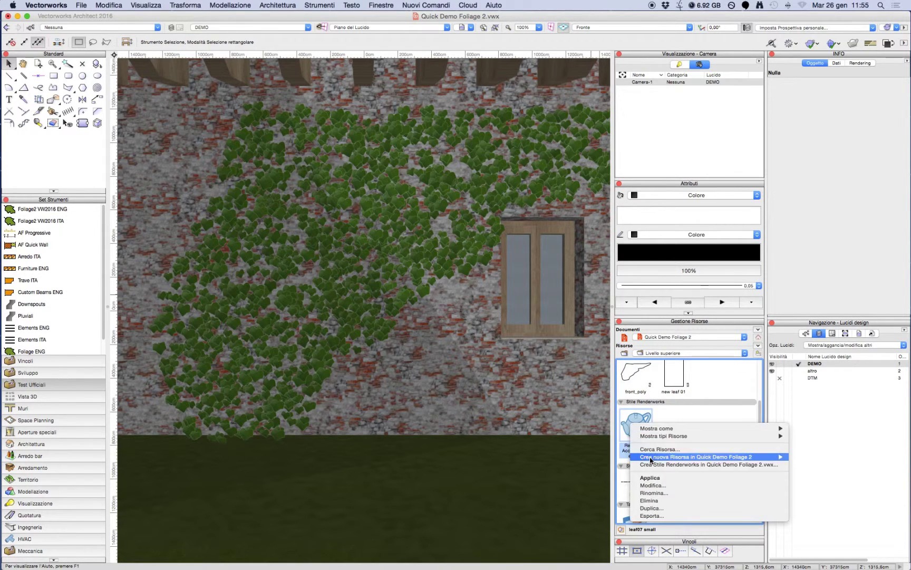
click(658, 480)
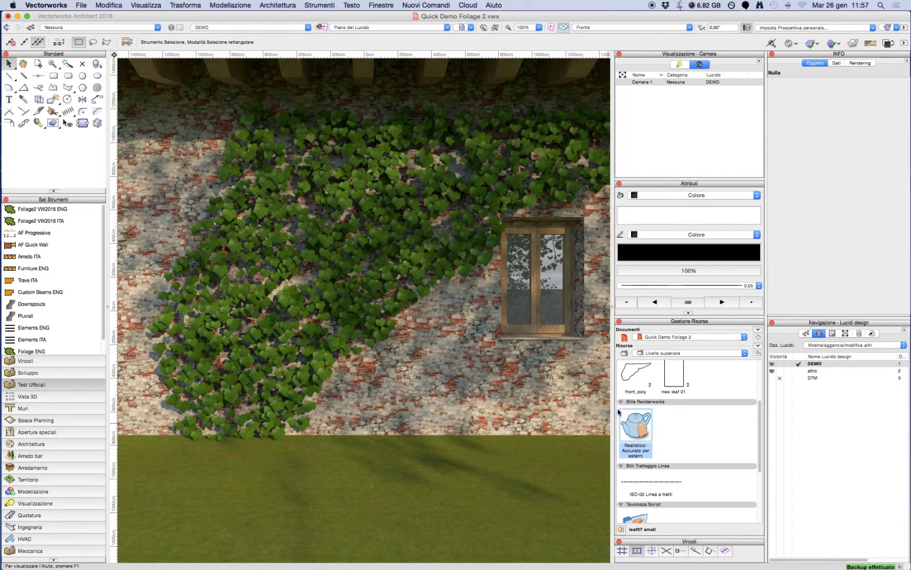
Switch the view's render mode to OpenGL.
click(790, 44)
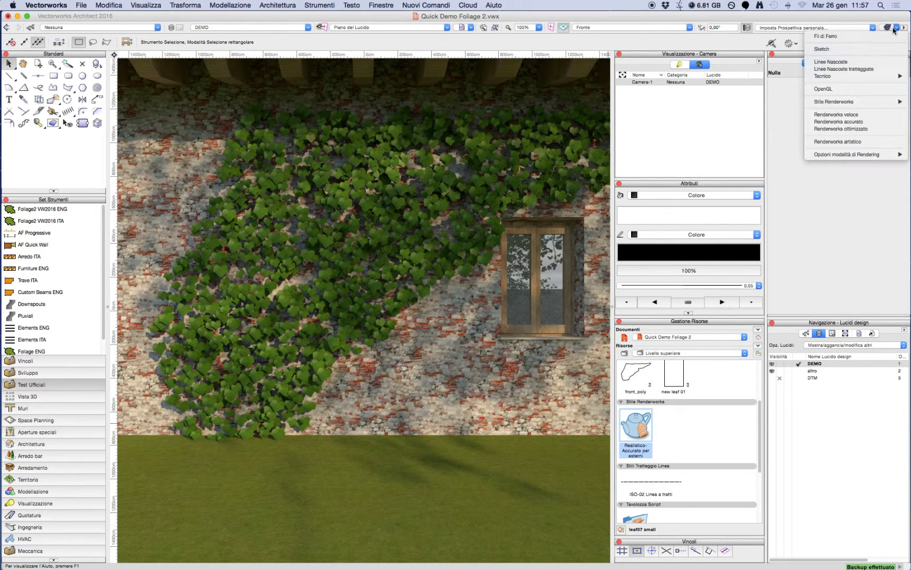
click(860, 90)
right_click(645, 427)
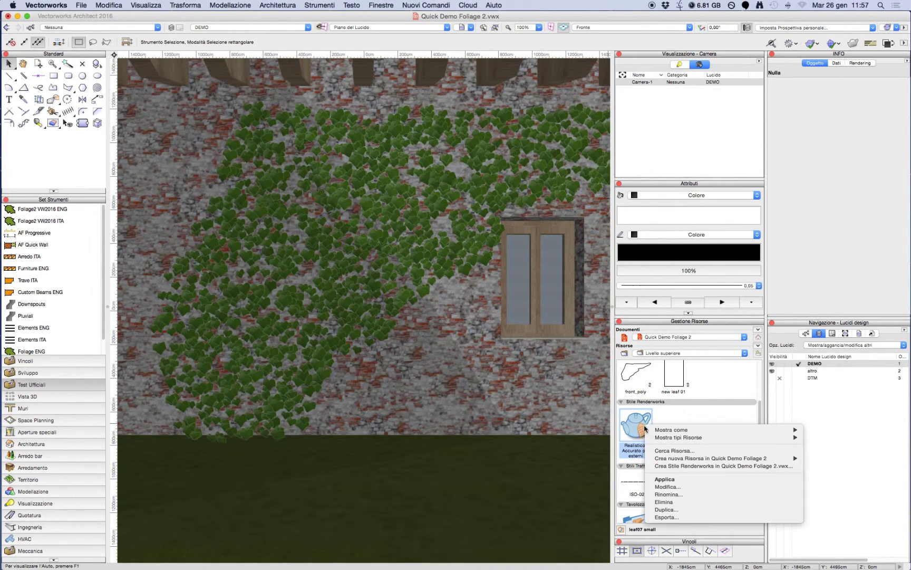
Open the 2D part of the front_poly symbol and draw a freehand shape about 228 by 130 cm over the outline's lower end.
right_click(631, 378)
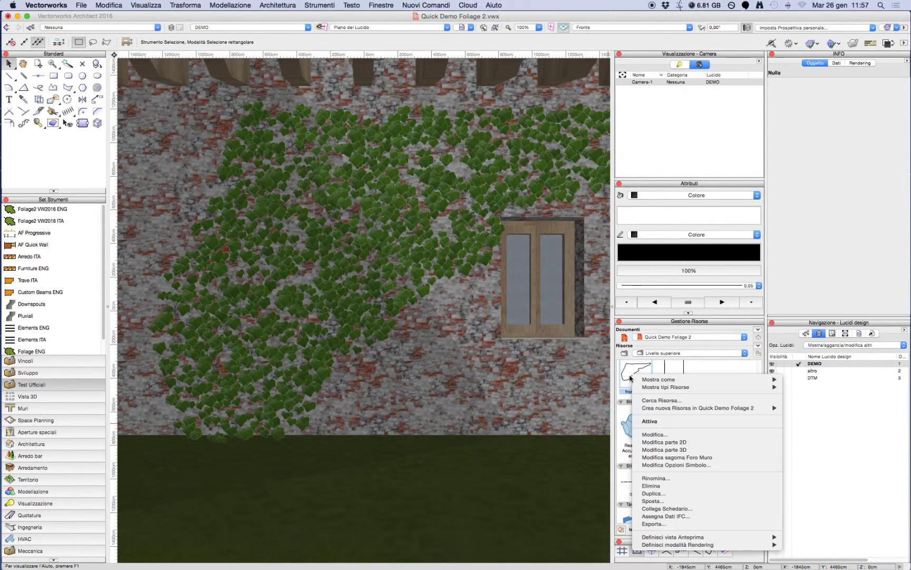
click(659, 442)
key(c)
drag(287, 295, 368, 370)
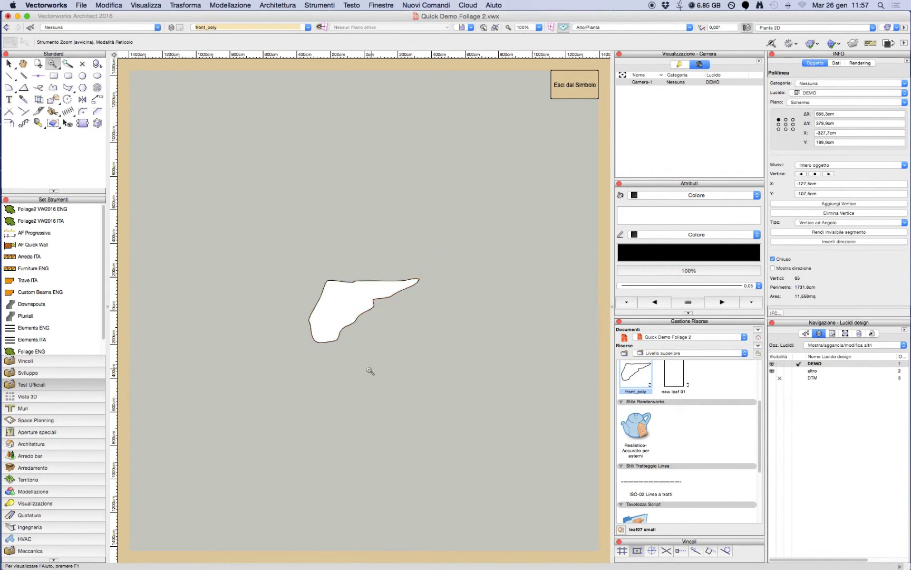
click(38, 88)
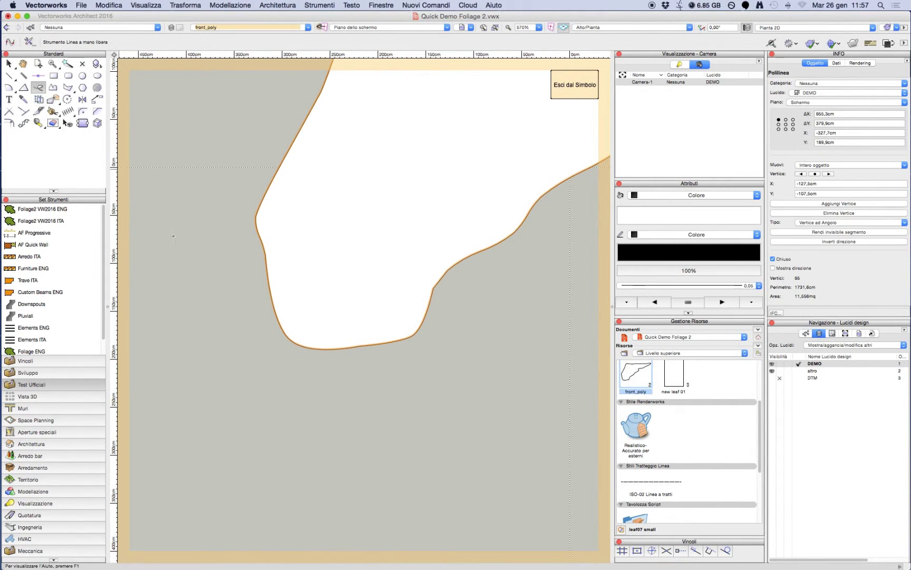
mouse_move(238, 259)
mouse_down()
mouse_move(294, 312)
mouse_move(352, 298)
mouse_move(378, 317)
mouse_move(414, 315)
mouse_move(443, 327)
mouse_move(431, 358)
mouse_move(320, 385)
mouse_move(249, 343)
mouse_move(226, 278)
mouse_up()
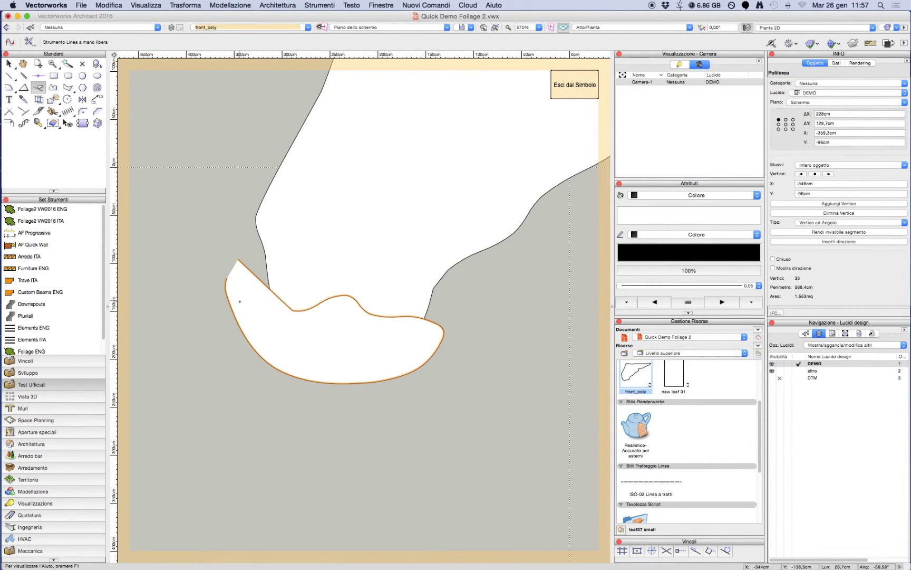
Clip the front_poly outline with the freehand shape, delete the cutting shape and exit the symbol.
key(x)
shift+click(361, 234)
key(super+alt+minus)
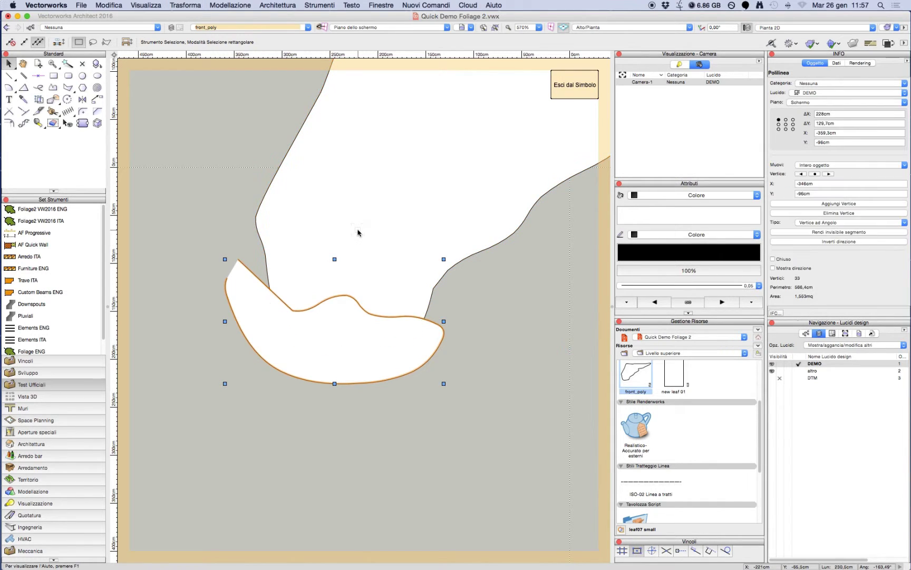
key(Delete)
click(358, 232)
click(567, 91)
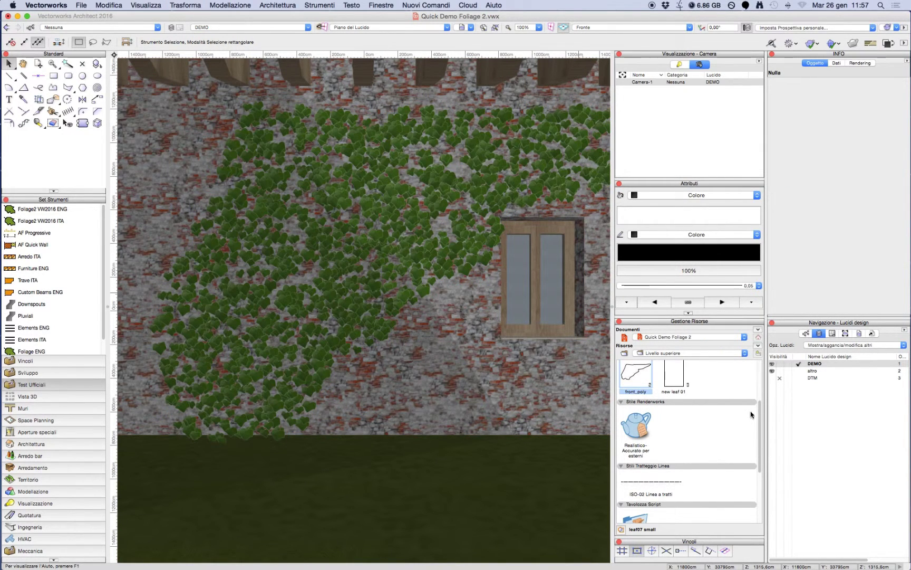
Open the 3D part of the leaf07 symbol in the Leaves folder for editing.
scroll(752, 414, up, 5)
click(638, 384)
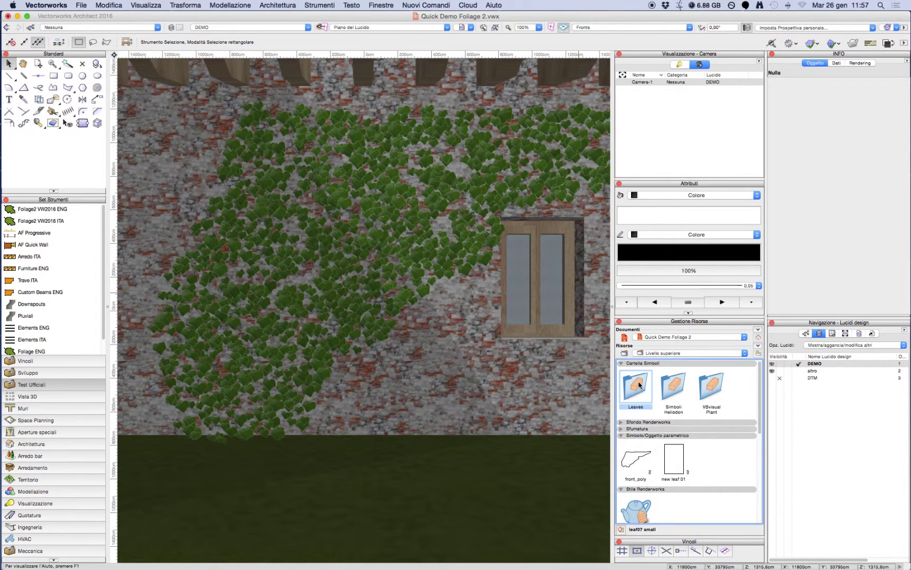
double_click(638, 385)
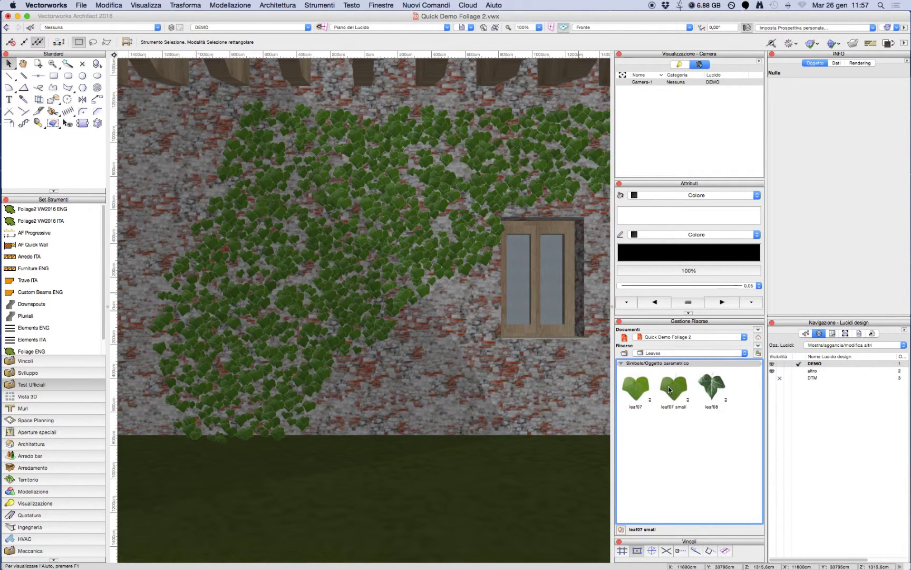
right_click(642, 391)
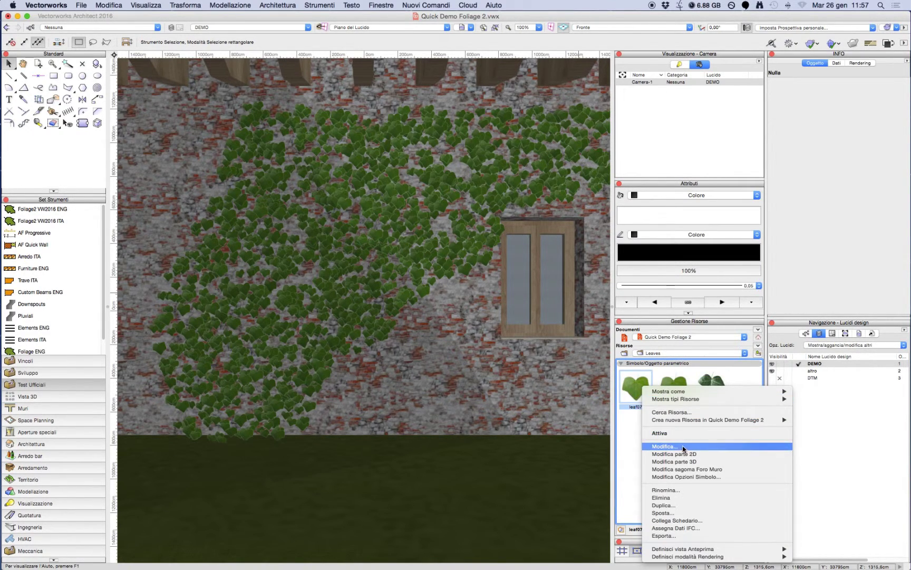
click(627, 430)
right_click(640, 391)
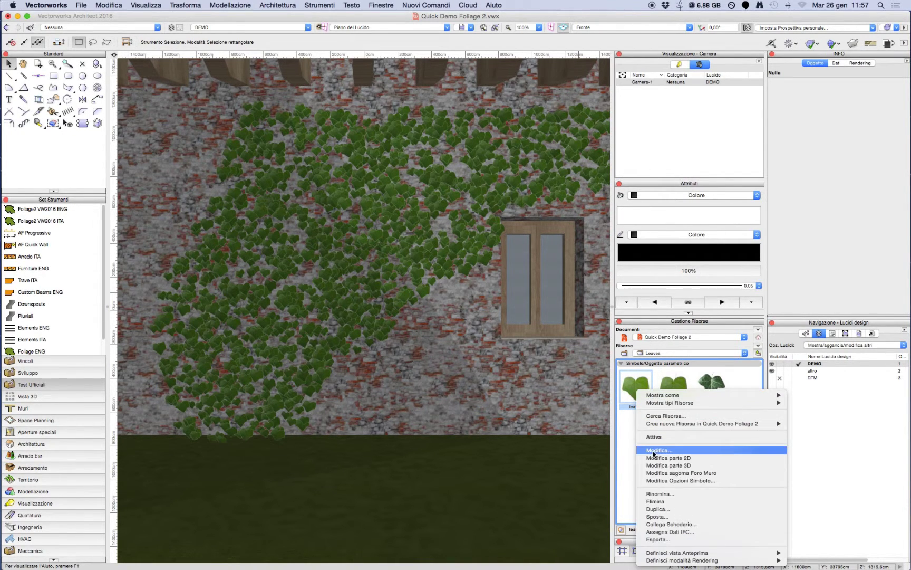
click(662, 465)
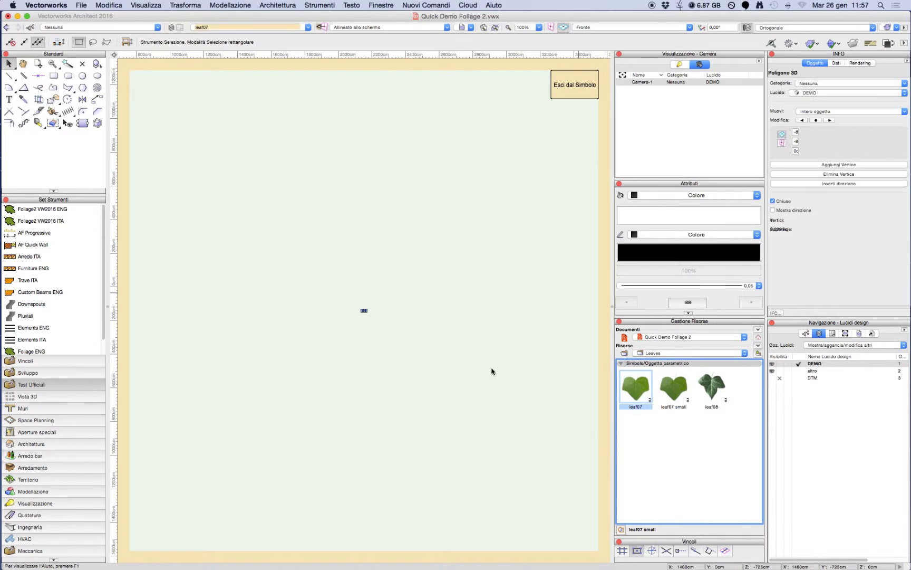
Display the leaf07 geometry from above in OpenGL and examine the textured leaf up close.
click(382, 328)
key(c)
drag(344, 282, 397, 342)
click(680, 28)
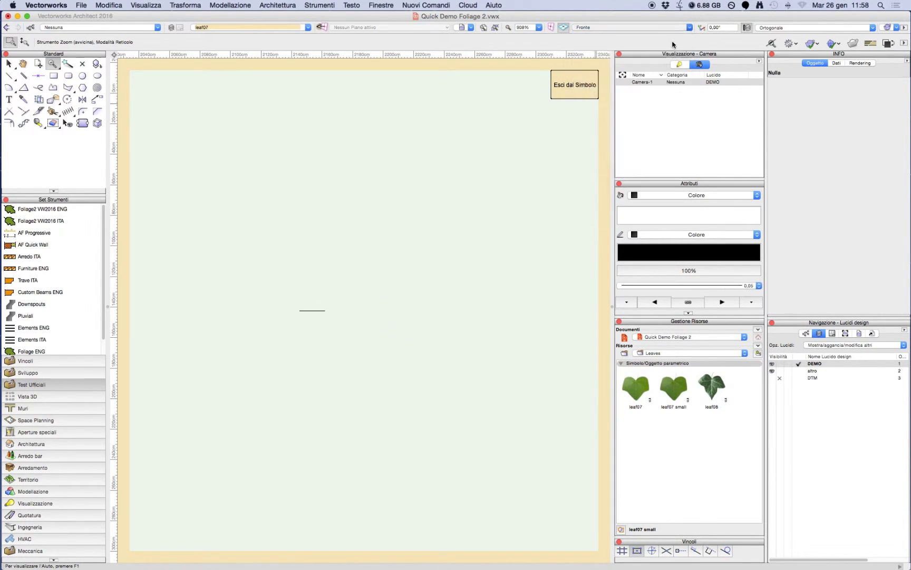
click(588, 129)
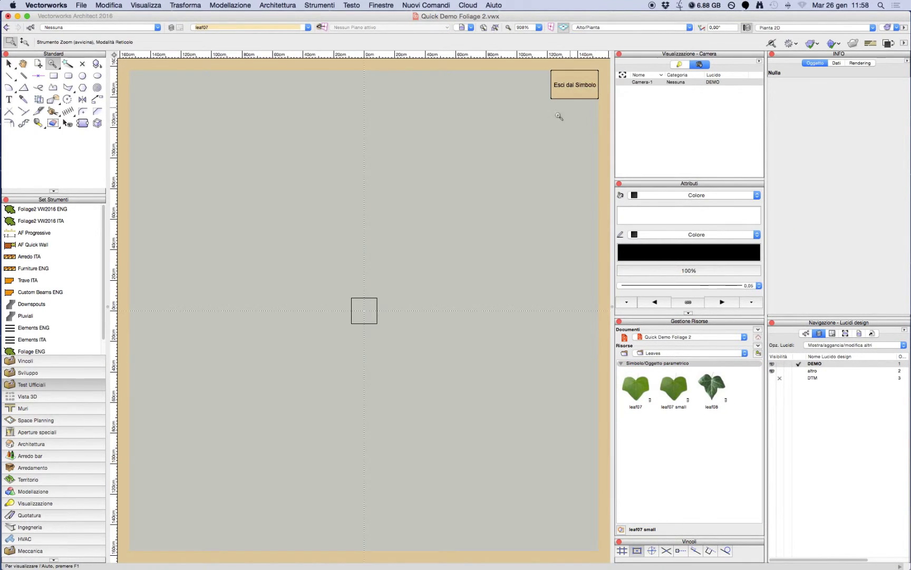
click(891, 30)
click(828, 90)
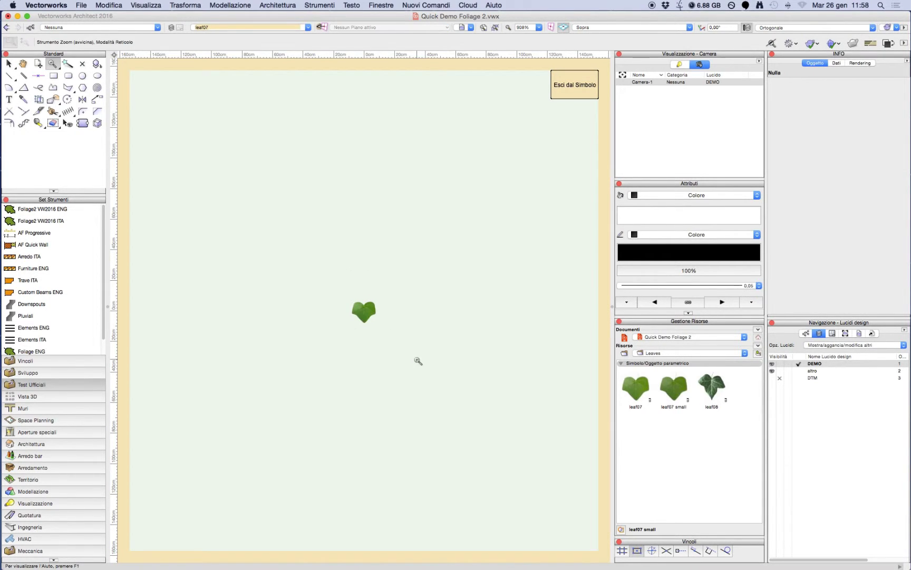
drag(419, 361, 508, 325)
key(x)
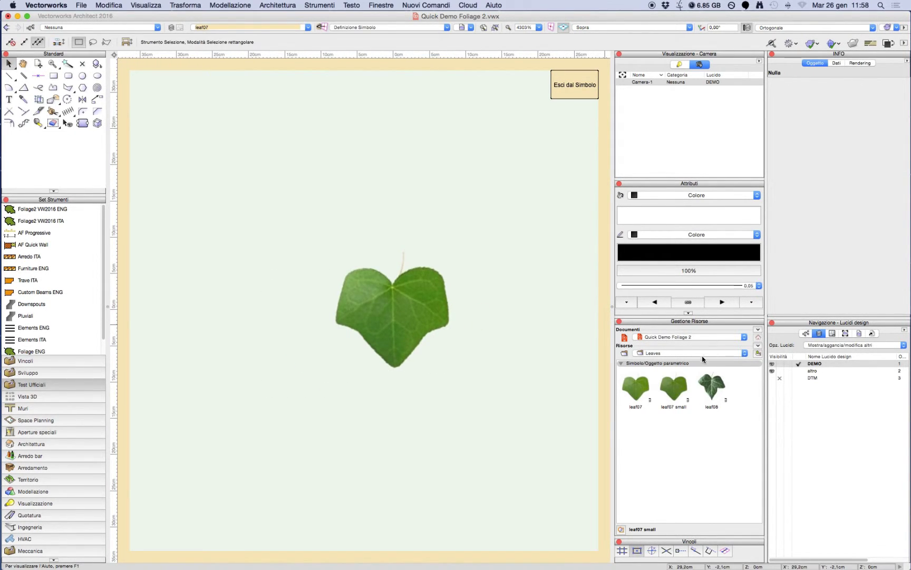
Show the document's top resource level and expand its Renderworks textures.
click(654, 352)
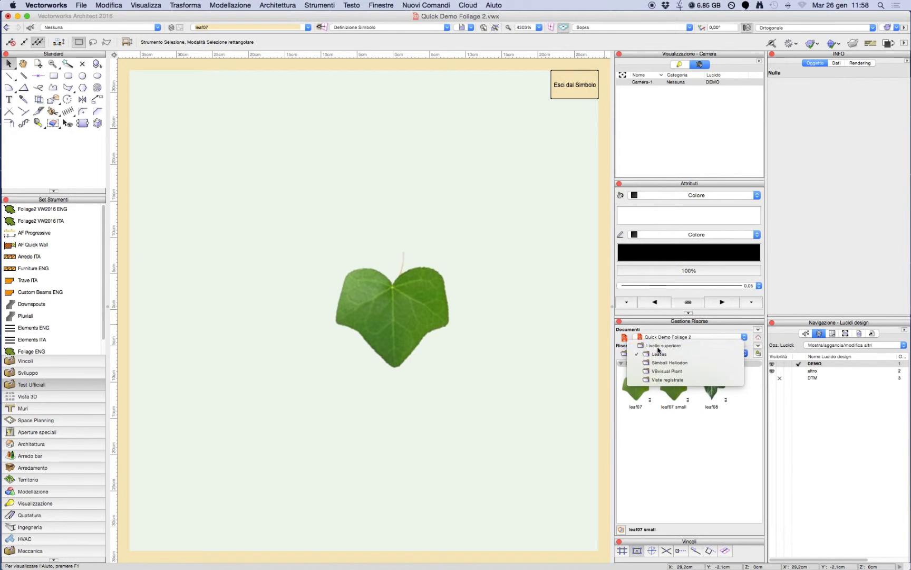
click(659, 346)
scroll(758, 415, down, 4)
scroll(758, 415, down, 3)
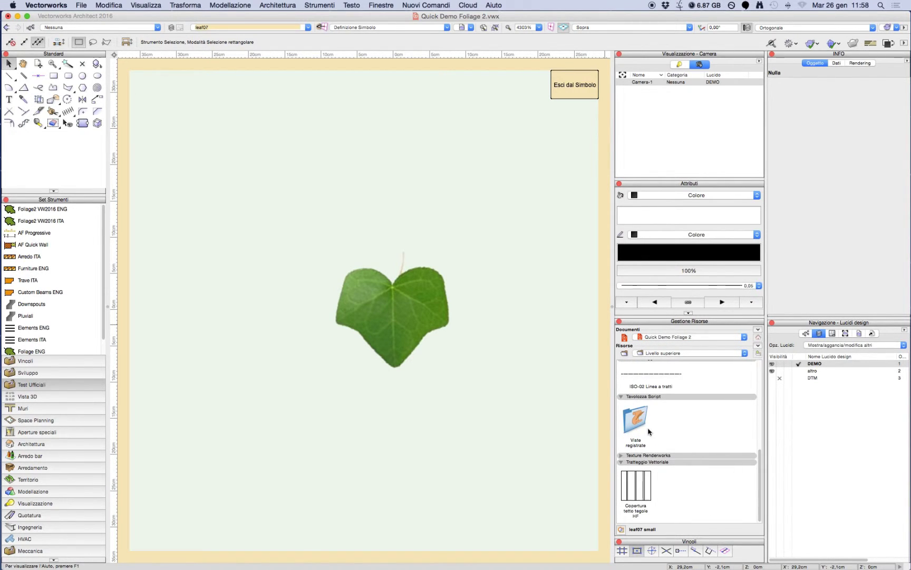
click(621, 454)
Duplicate the leaf07t texture under the name "leaf07t yellow".
drag(760, 417, 755, 469)
scroll(753, 469, down, 5)
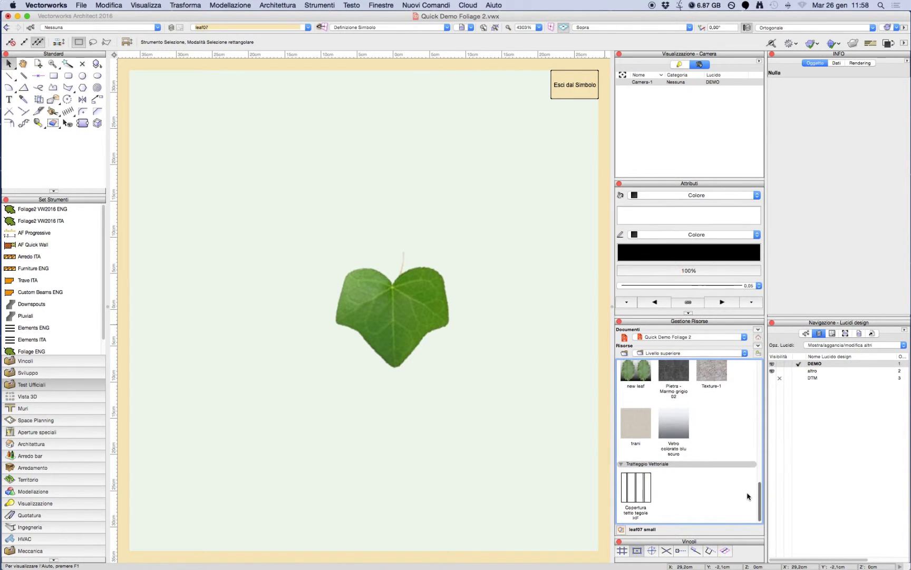
scroll(751, 471, up, 3)
scroll(750, 471, up, 1)
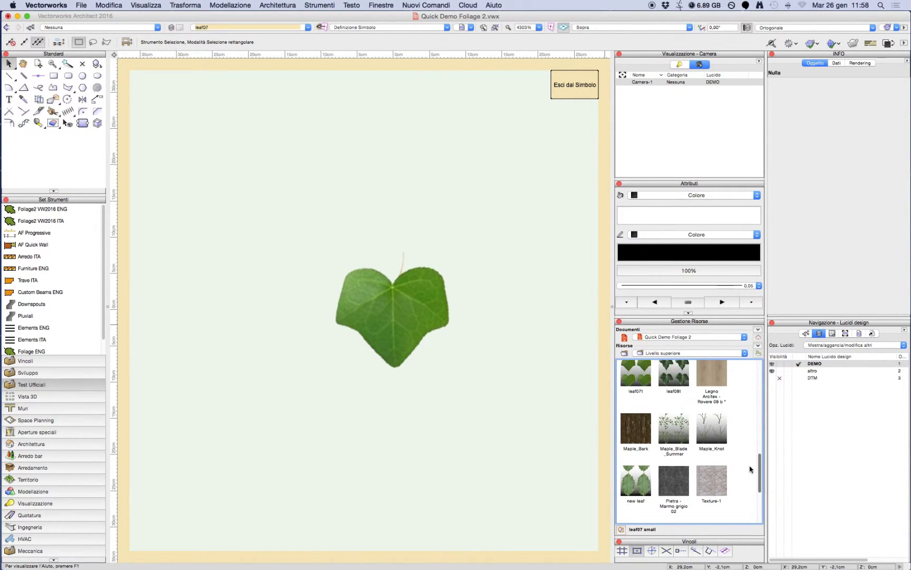
scroll(750, 468, up, 3)
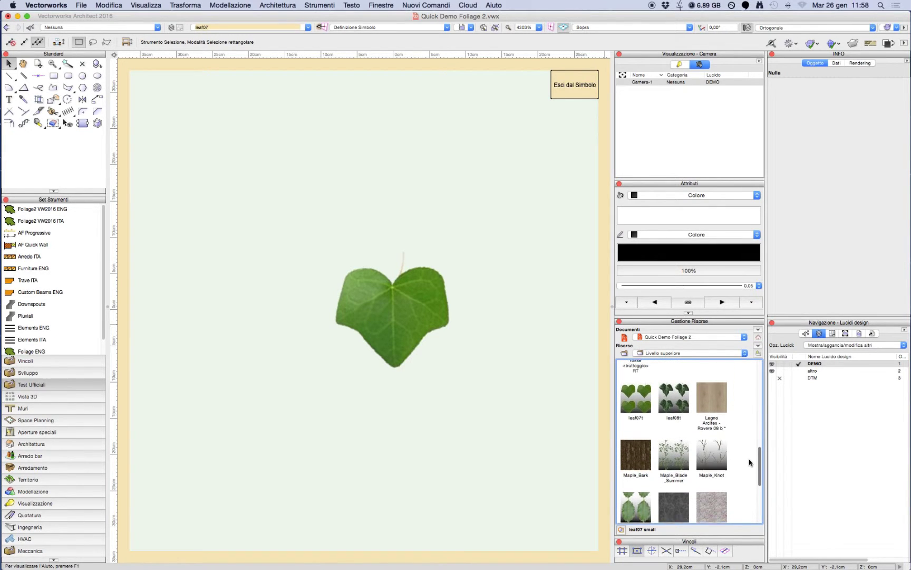
right_click(640, 413)
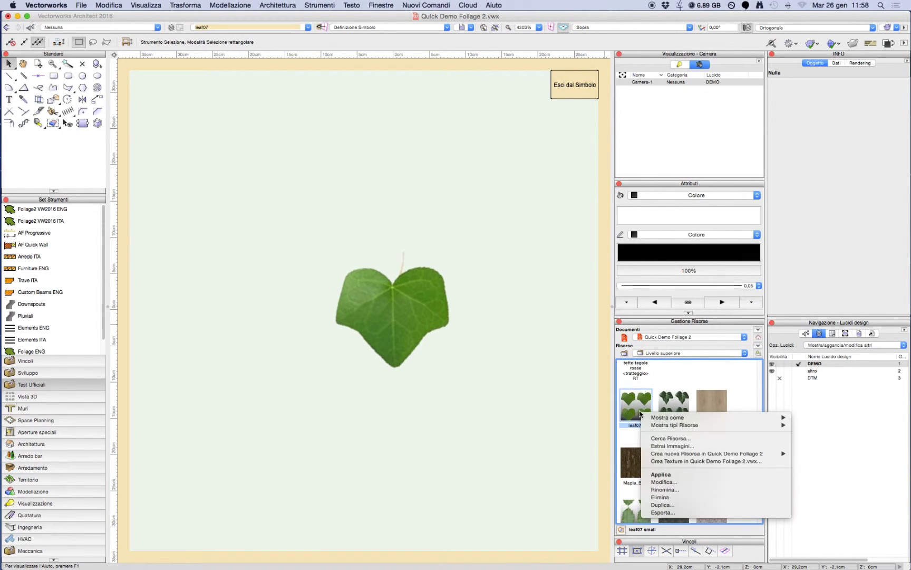
click(677, 505)
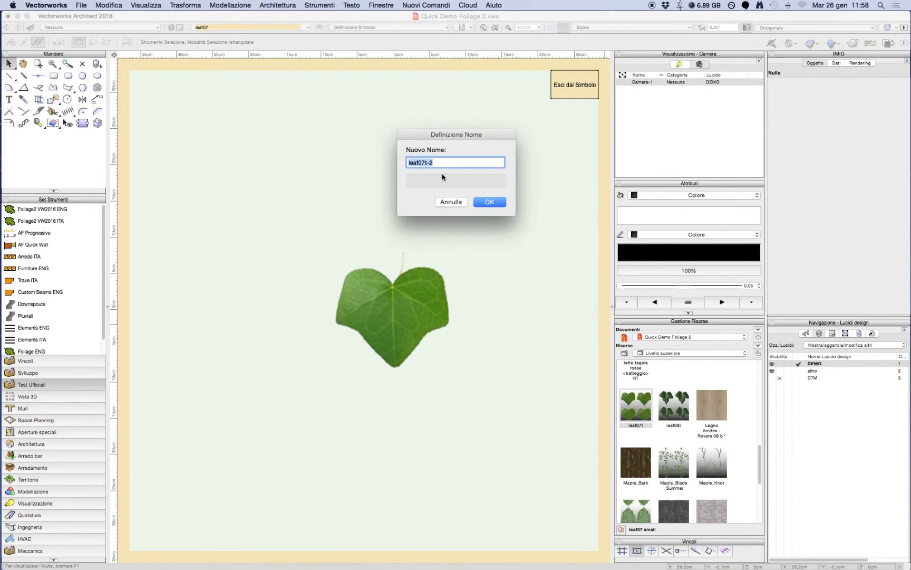
click(449, 162)
key(Return)
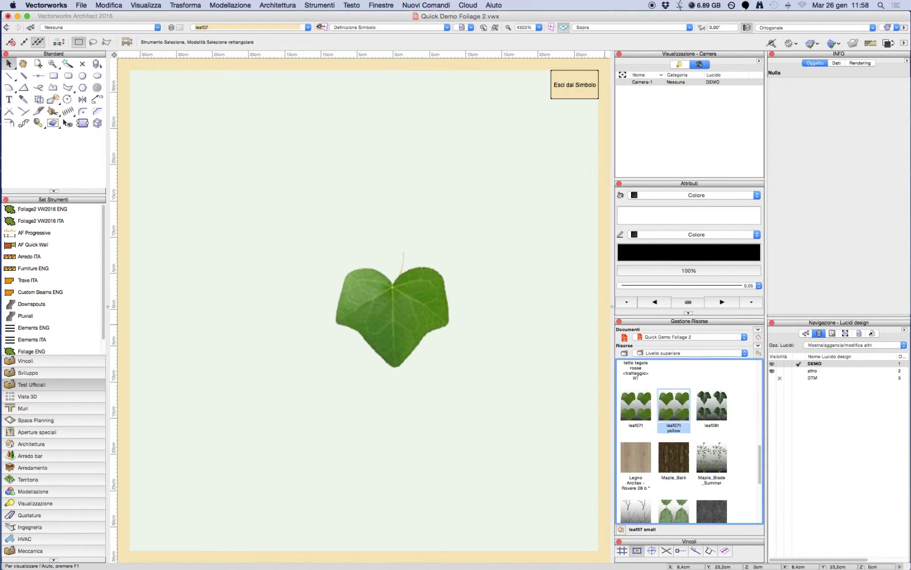
Give the leaf07t yellow texture's colour image a yellow colour filter and accept the texture settings.
right_click(672, 405)
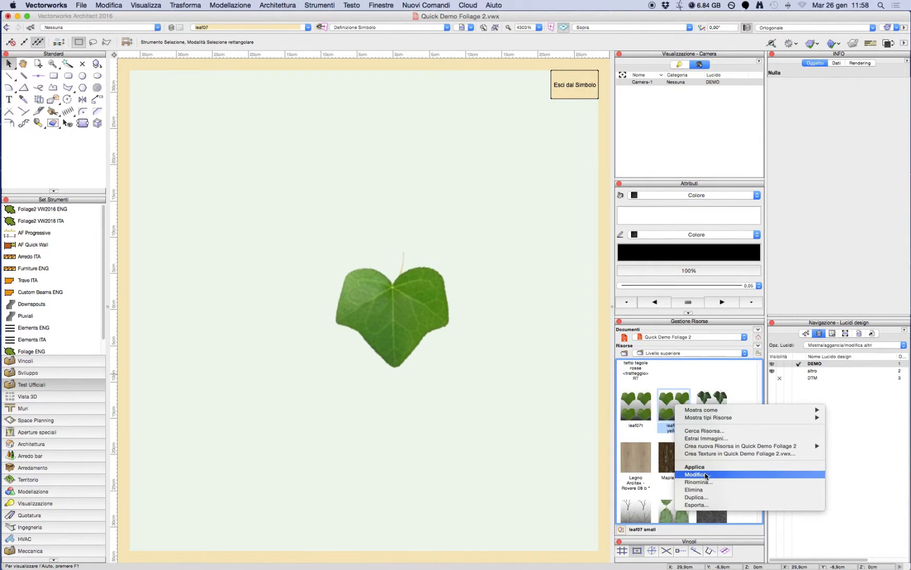
click(703, 474)
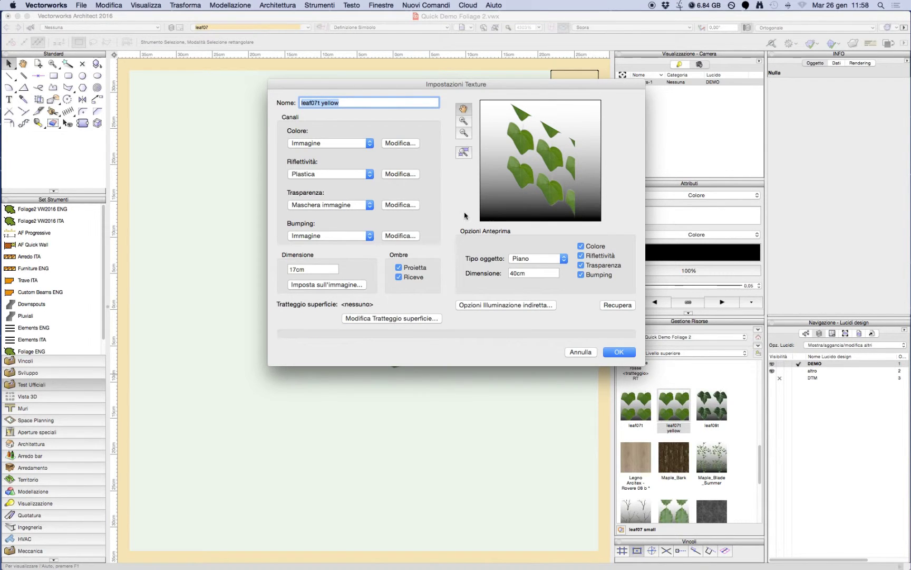
click(400, 143)
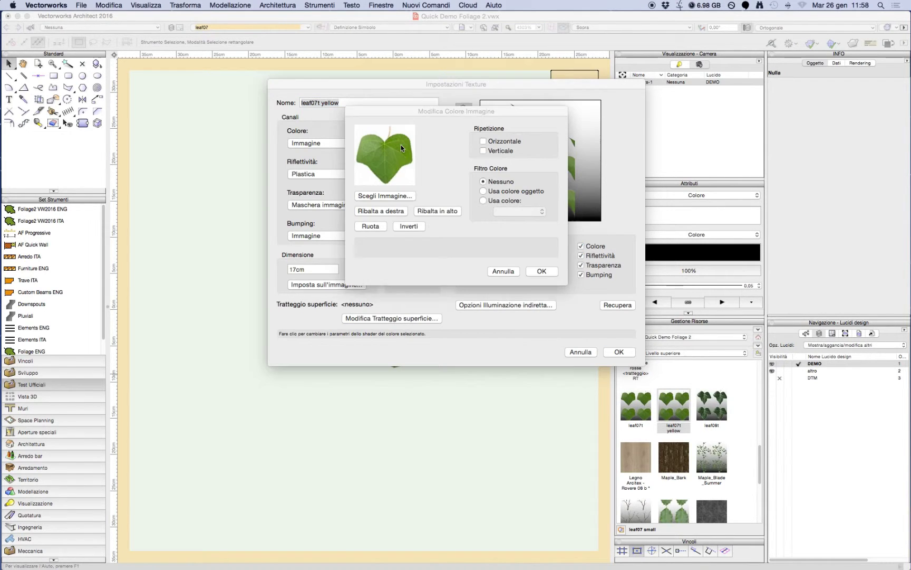
click(498, 200)
click(504, 211)
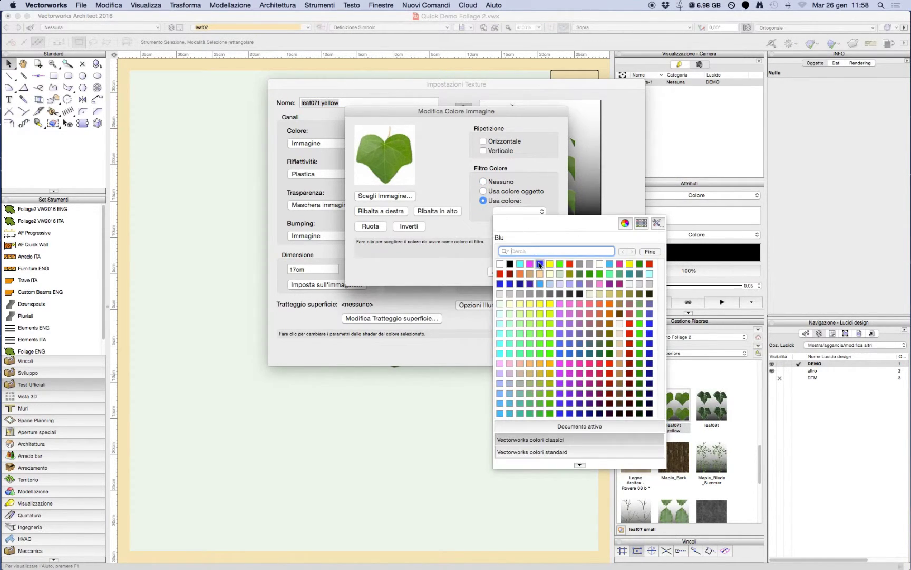
click(549, 265)
click(530, 212)
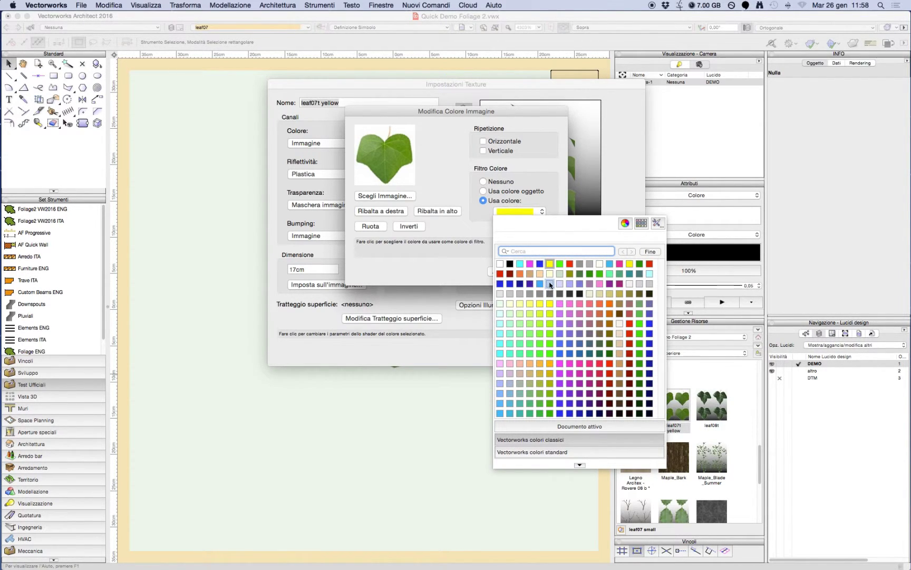
click(651, 252)
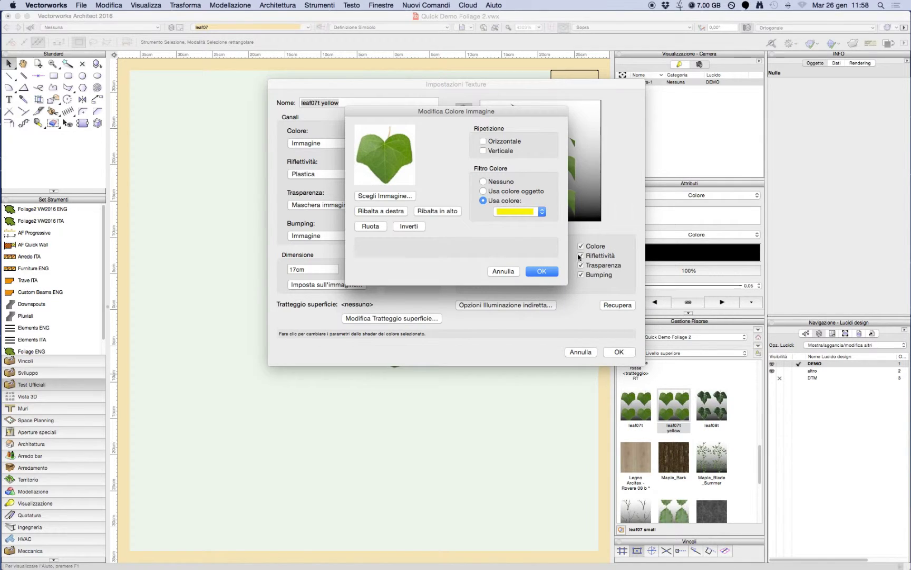
drag(516, 118, 459, 187)
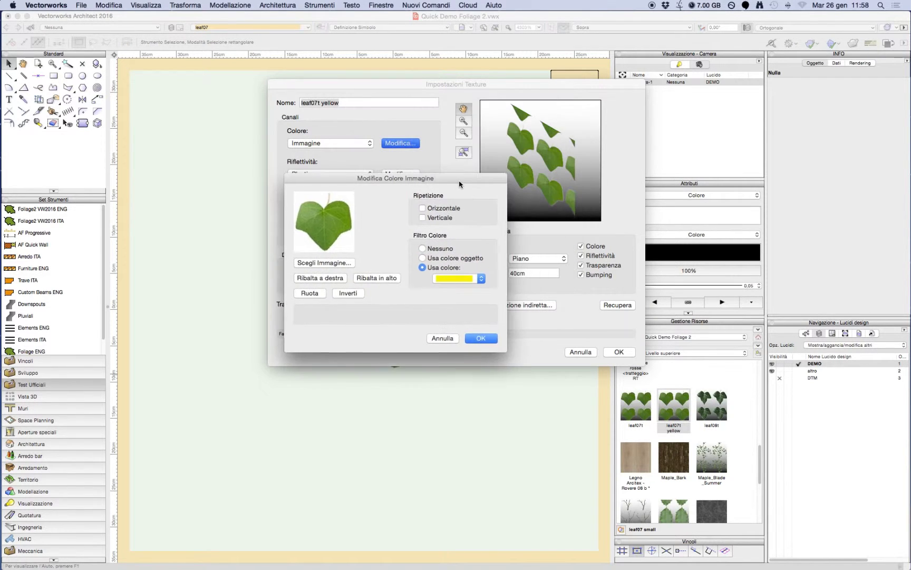
click(484, 341)
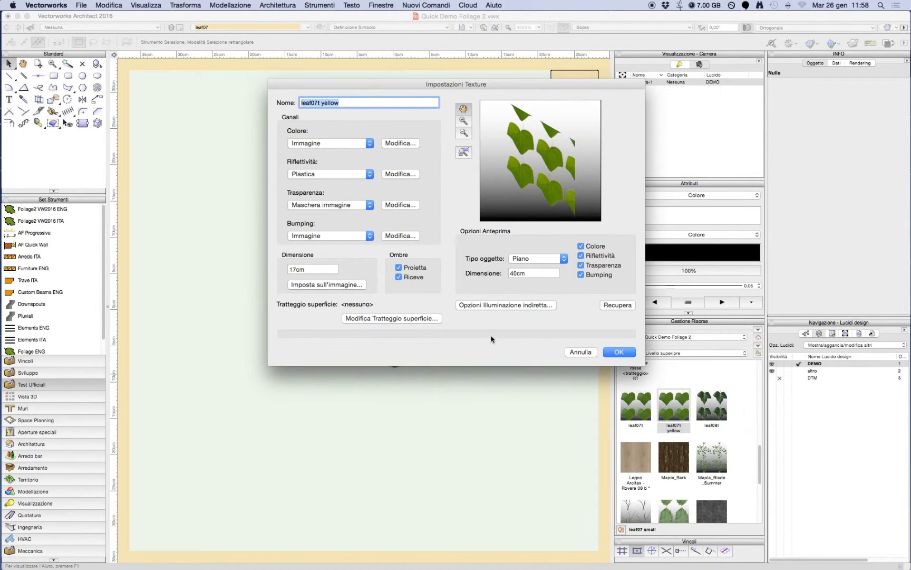
click(617, 355)
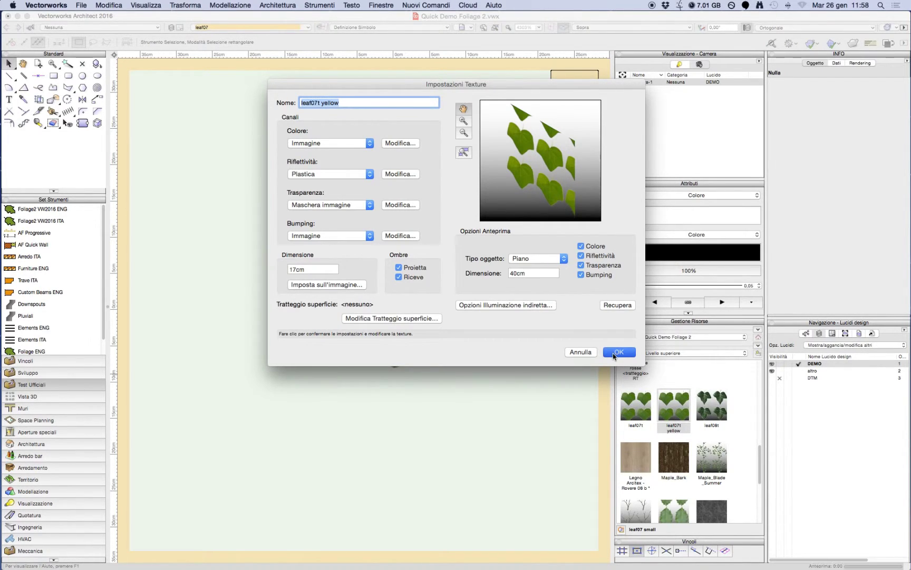
Apply the leaf07t yellow texture to the leaf polygon and exit the leaf07 symbol.
click(437, 314)
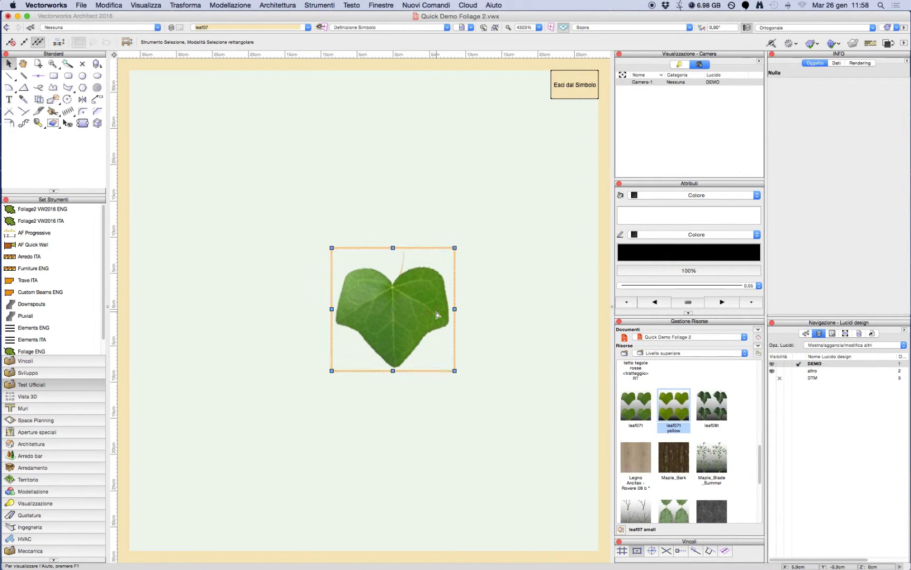
right_click(673, 411)
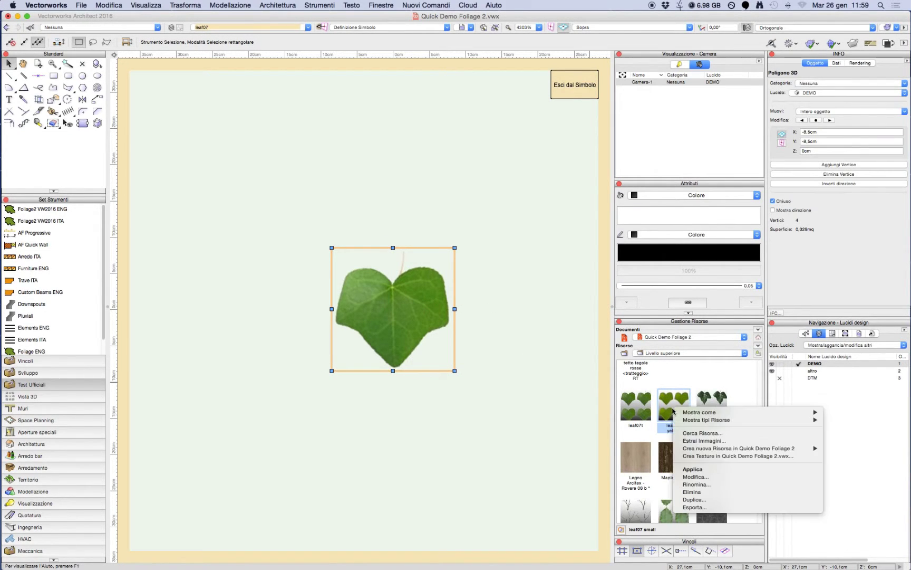
click(687, 469)
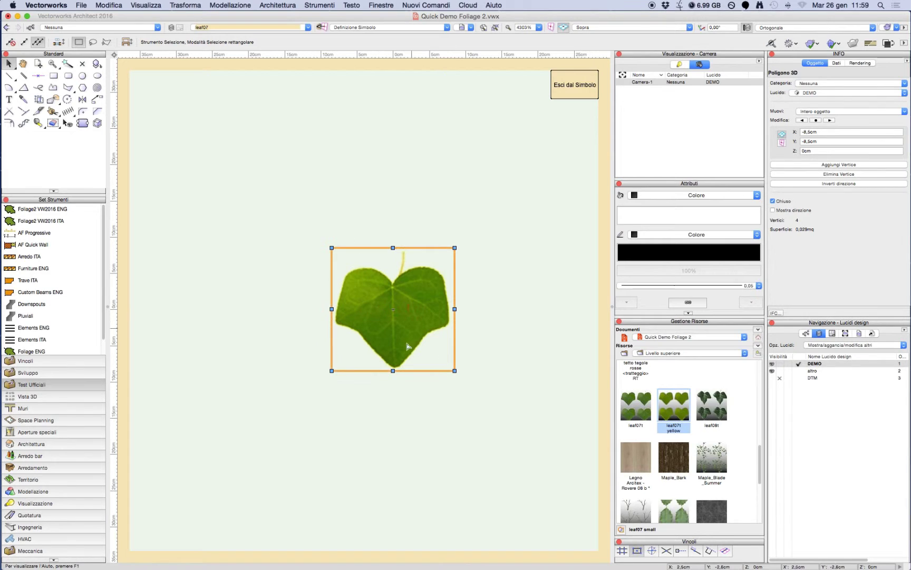
click(576, 89)
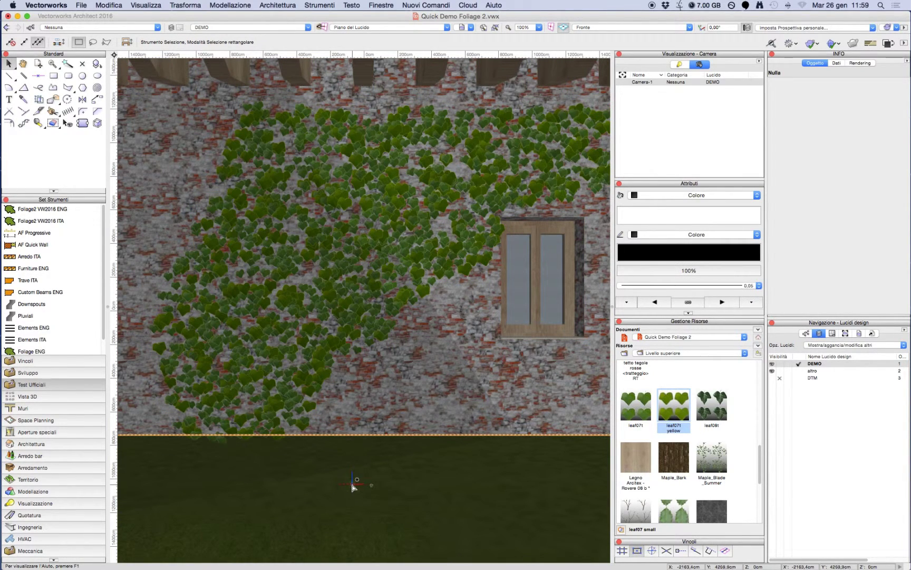
Check the texture assigned to the lawn extrusion and open the Erba colour shader settings of the erba shader texture.
click(459, 489)
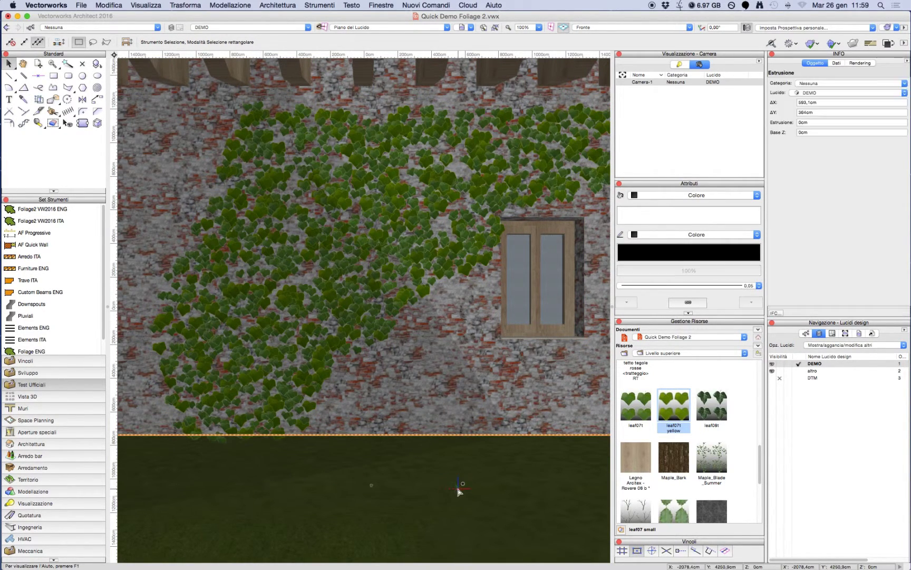
click(851, 63)
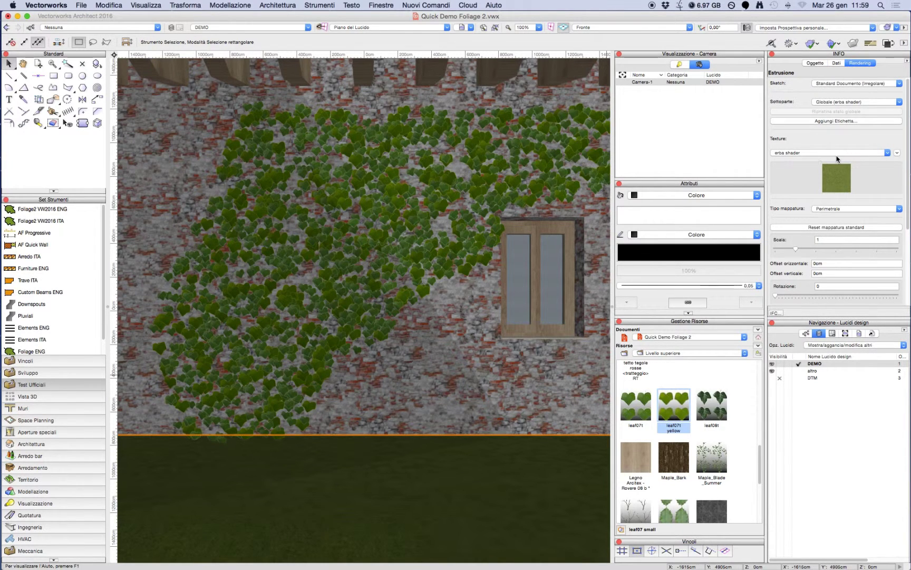
scroll(760, 438, up, 3)
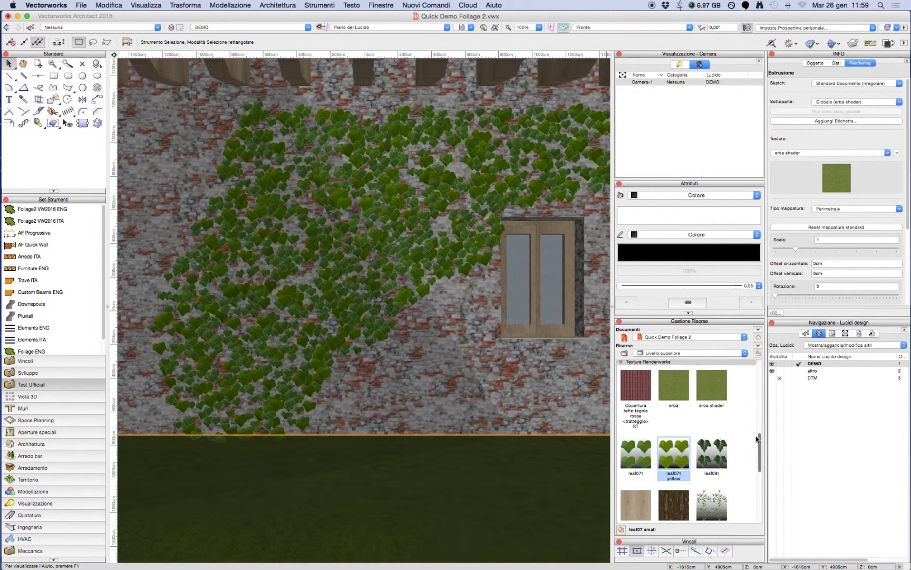
right_click(710, 392)
click(733, 456)
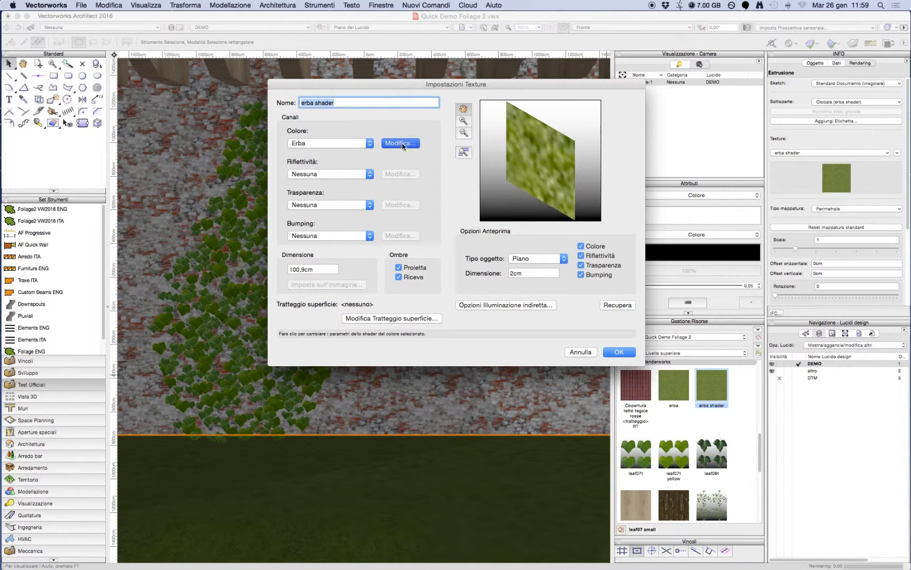
click(410, 146)
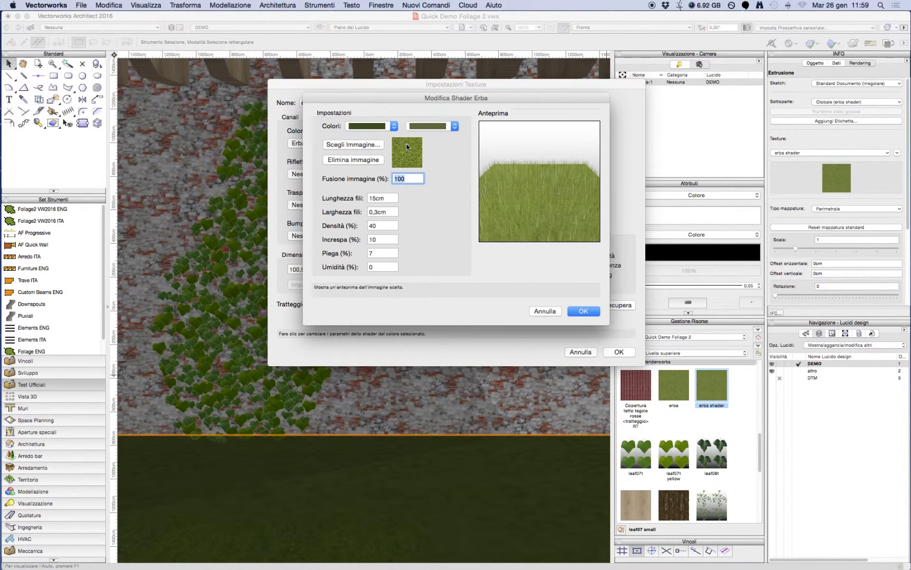
Set the grass shader's blade length (Lunghezza fili) to 35 and its curl (Increspa) to 35%.
key(Tab)
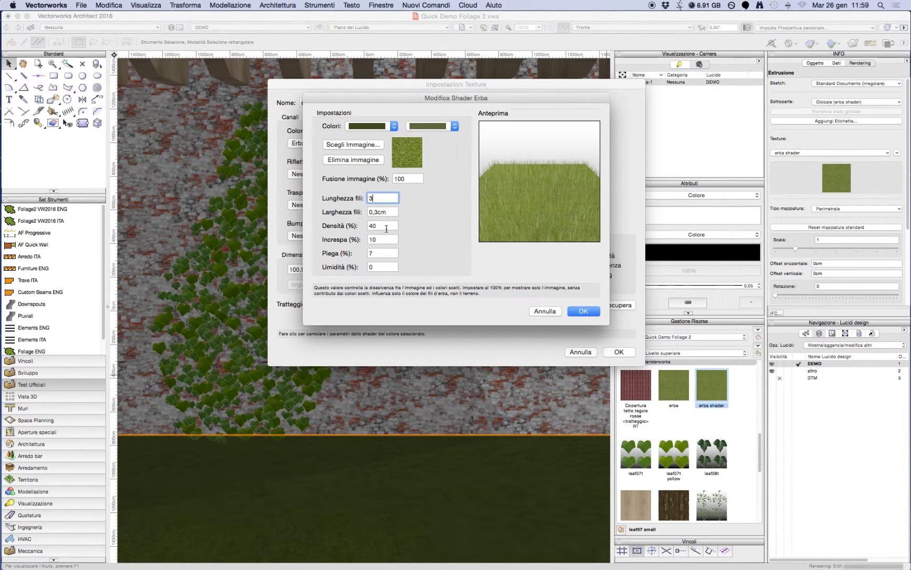
text(35)
click(376, 239)
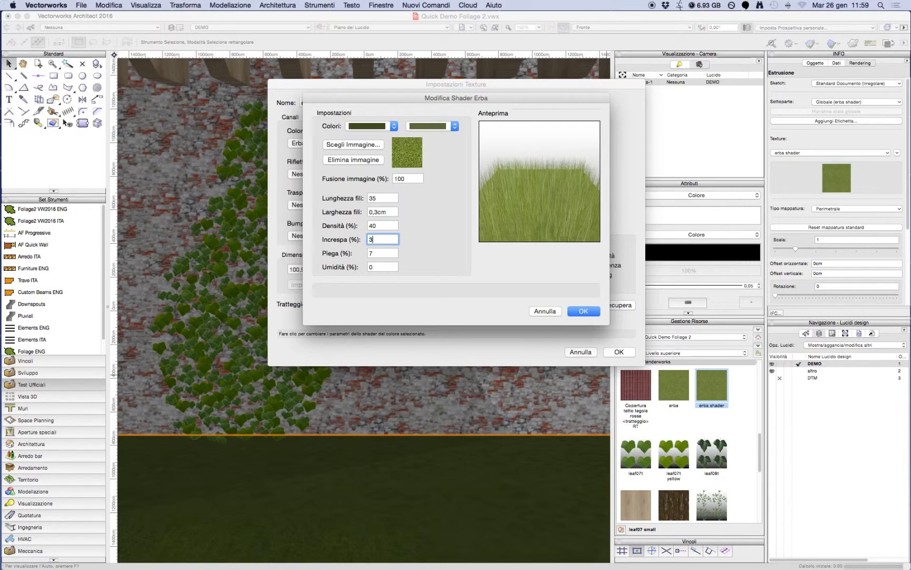
text(35)
Set the grass shader's bend (Piega) to 20% and its wetness (Umidità) to 10%.
click(378, 253)
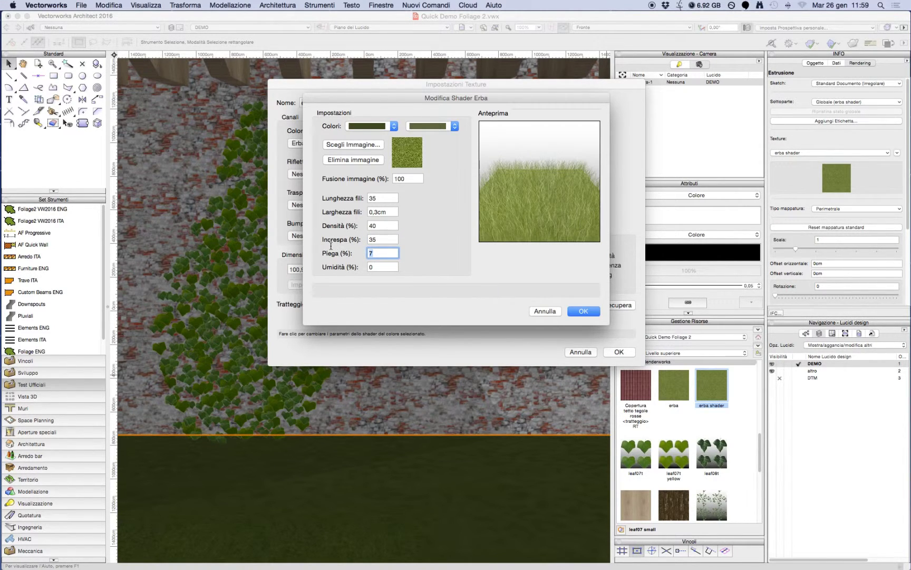
text(1)
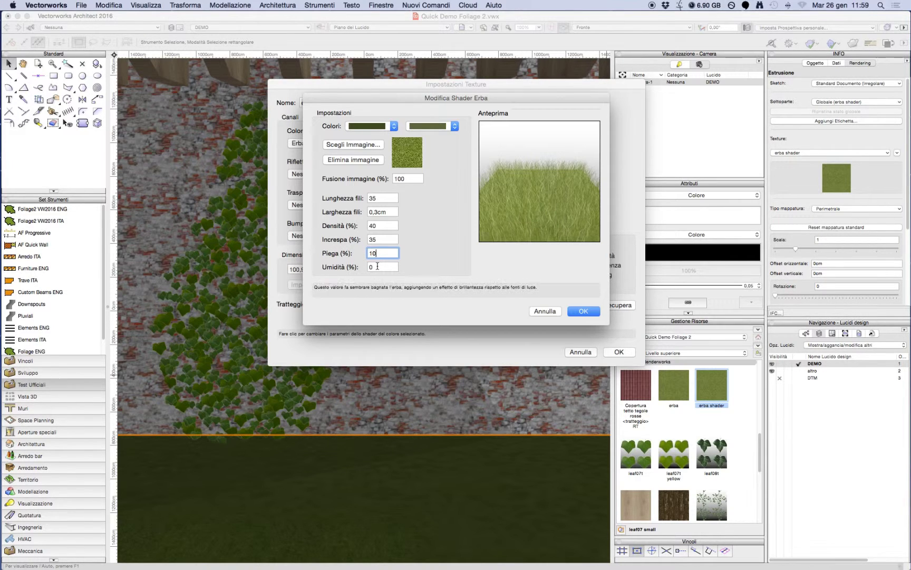
text(0)
key(Tab)
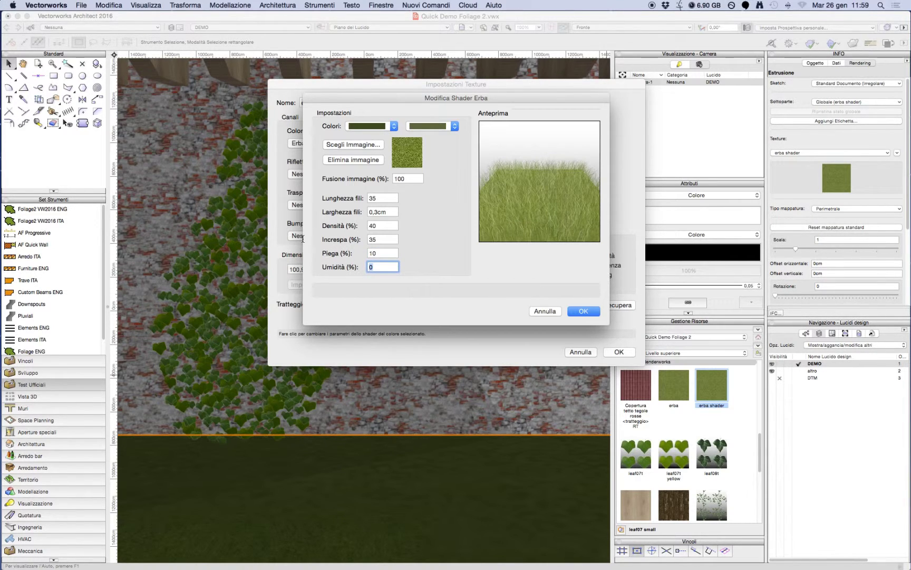
text(1)
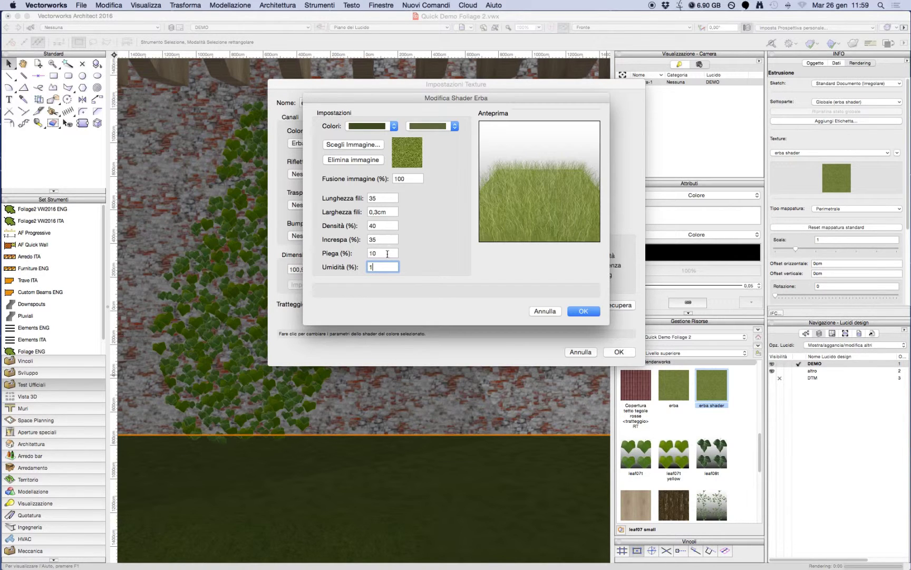
text(0)
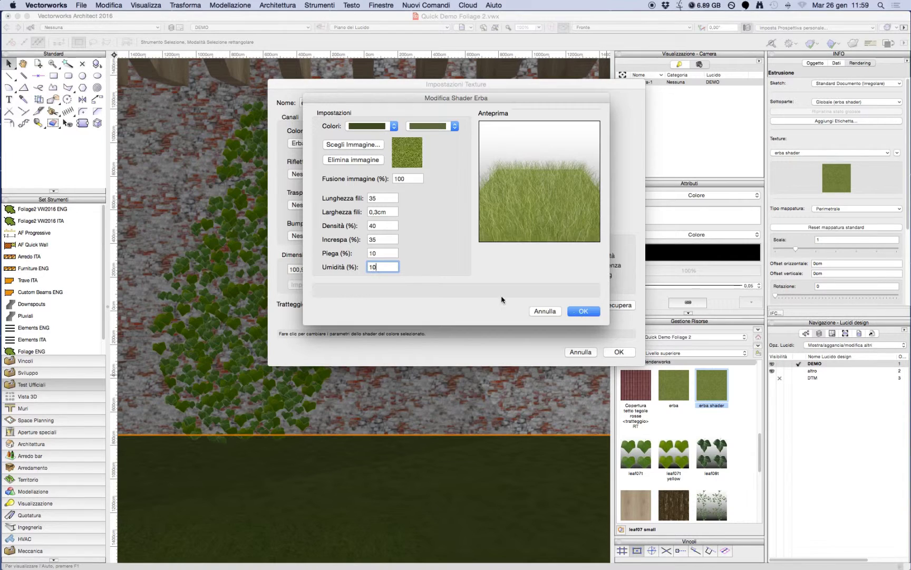
key(shift+Tab)
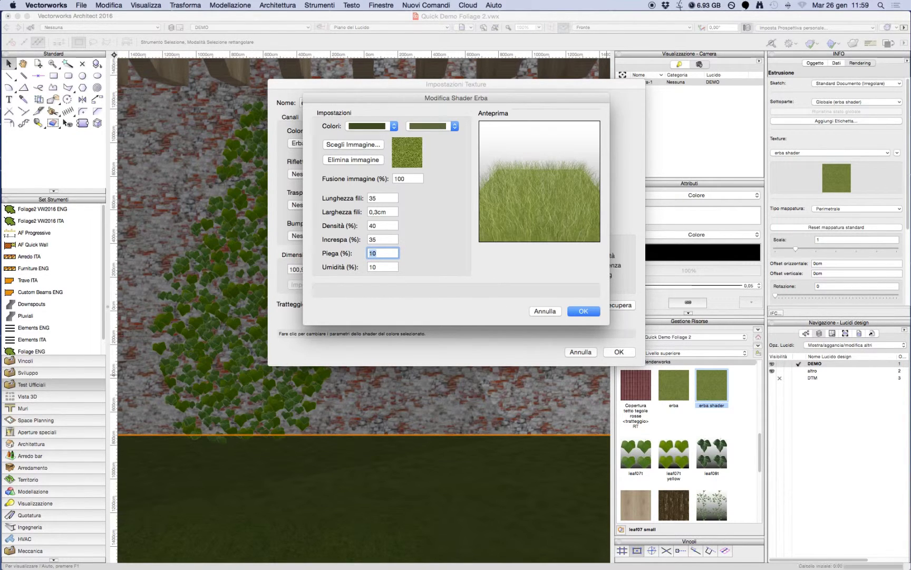
text(20)
key(shift+Tab)
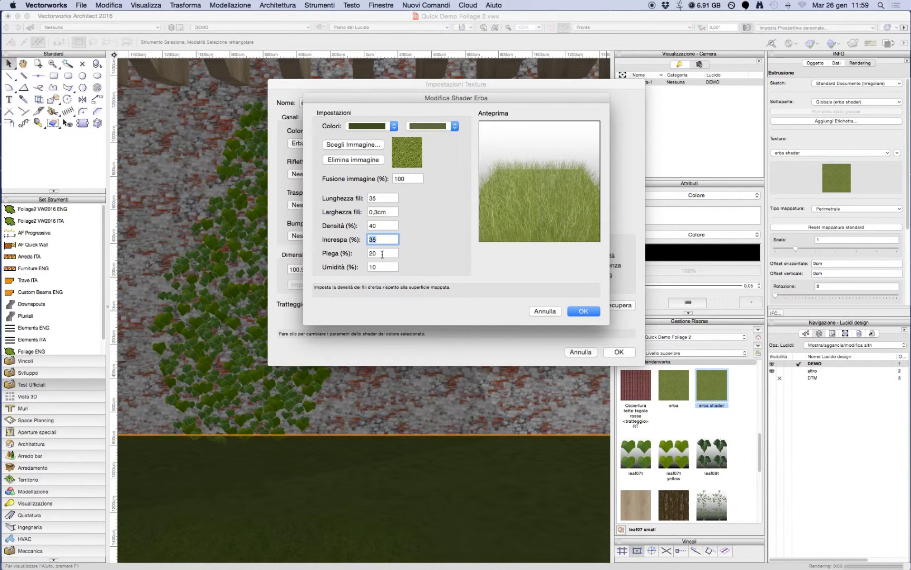
Set the grass shader's curl (Increspa) to 5% and its blade length (Lunghezza fili) to 40, and accept the erba shader texture.
text(5)
key(Tab)
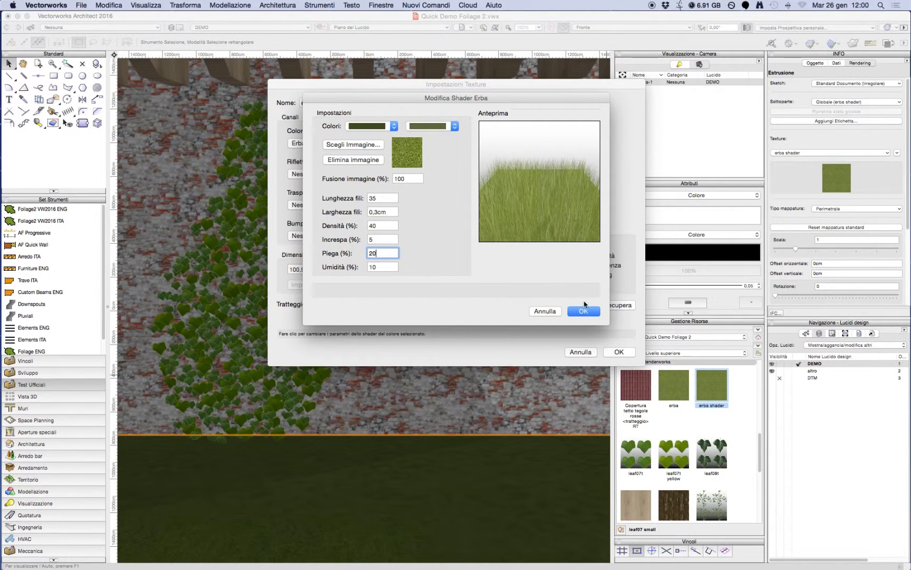
click(388, 197)
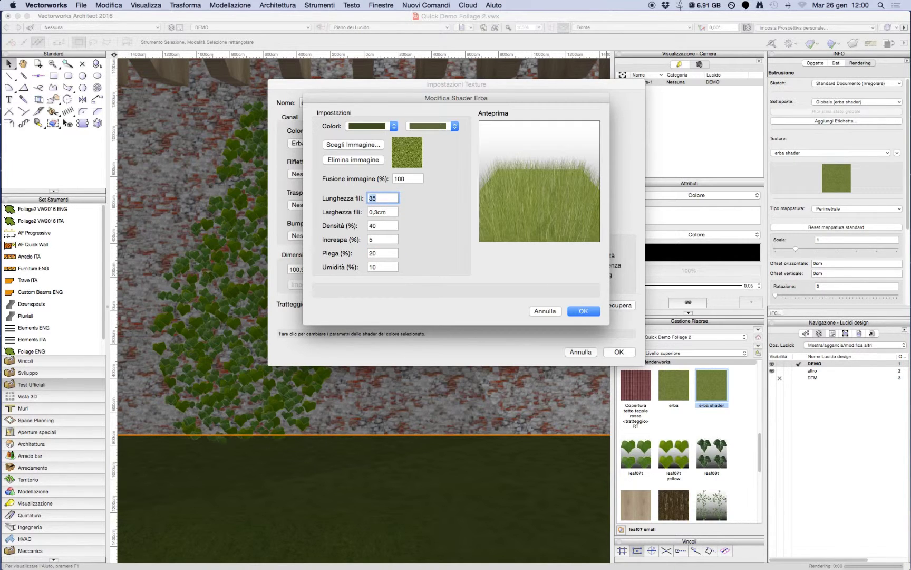
text(40)
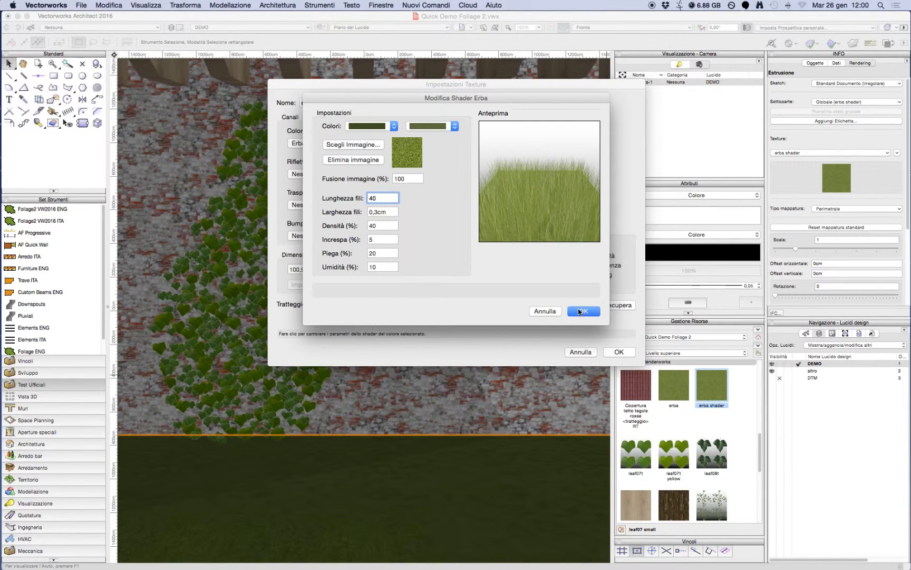
click(580, 310)
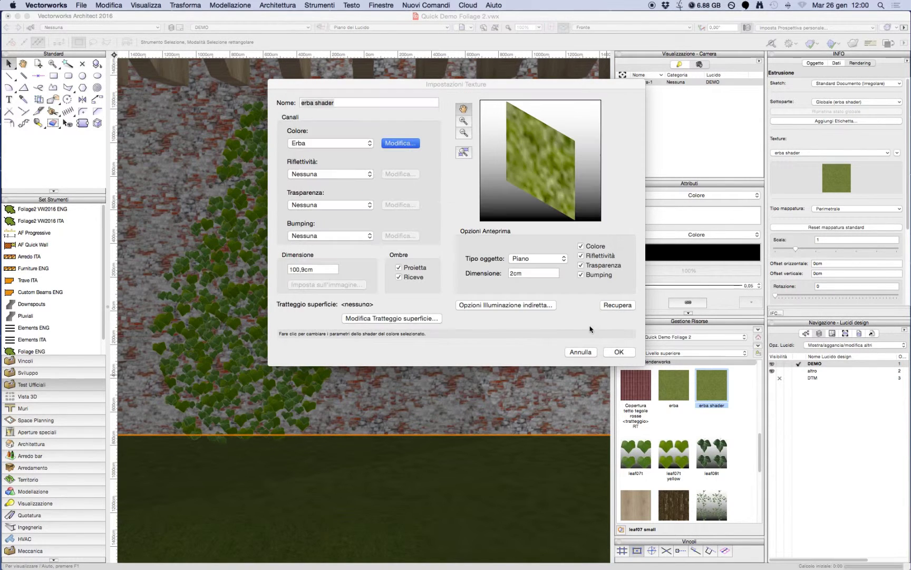
click(619, 352)
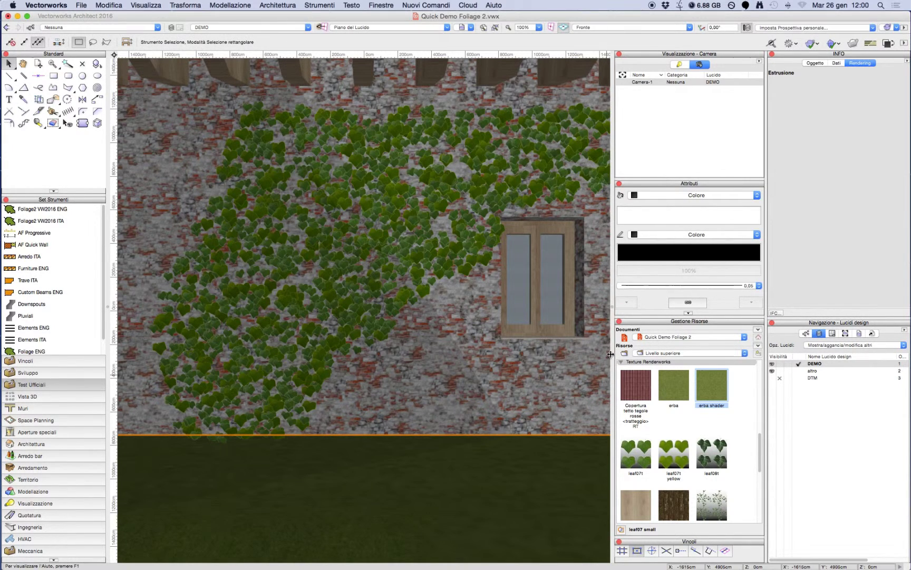
Enable the Erba option in the Realistico- Accurato per esterni Renderworks style and render the view with that style.
scroll(686, 400, up, 5)
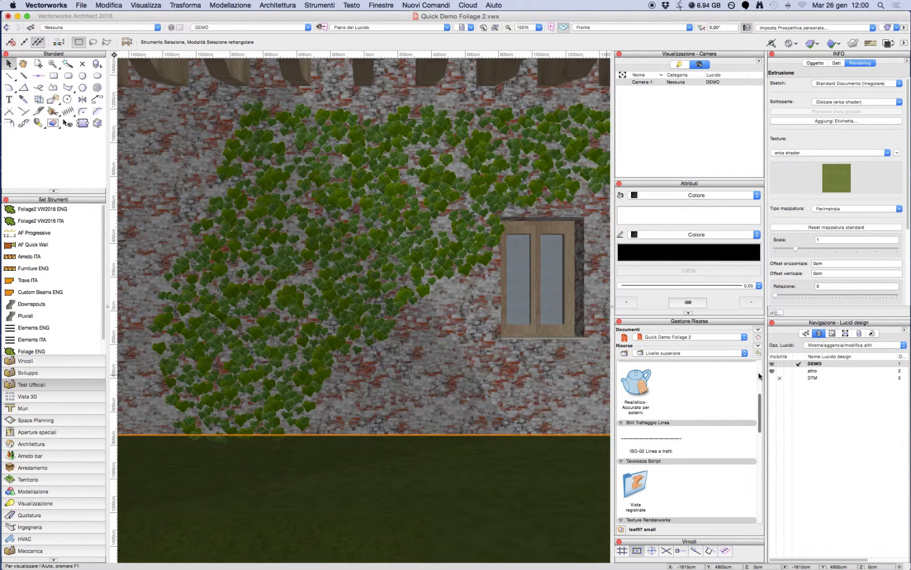
right_click(639, 385)
click(659, 445)
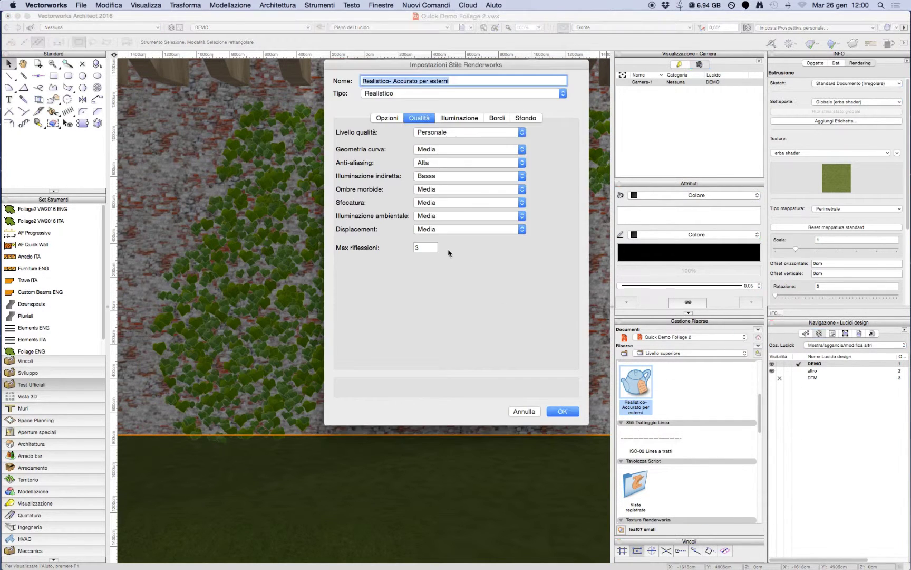
click(388, 118)
click(361, 190)
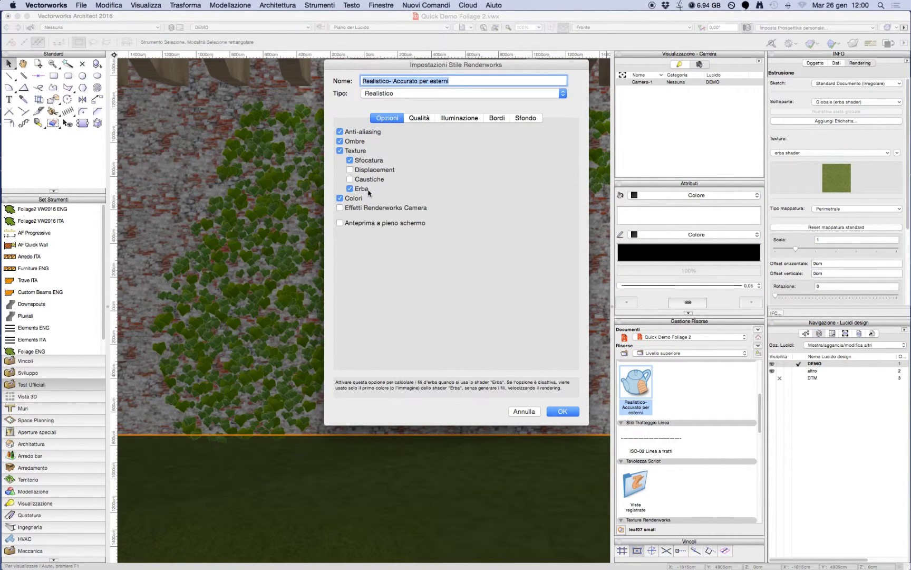
click(562, 411)
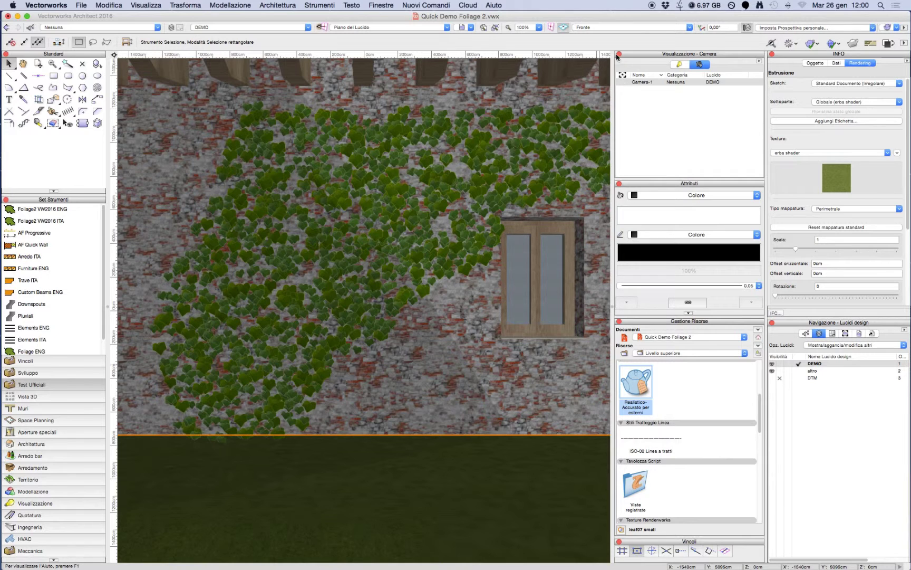
right_click(638, 381)
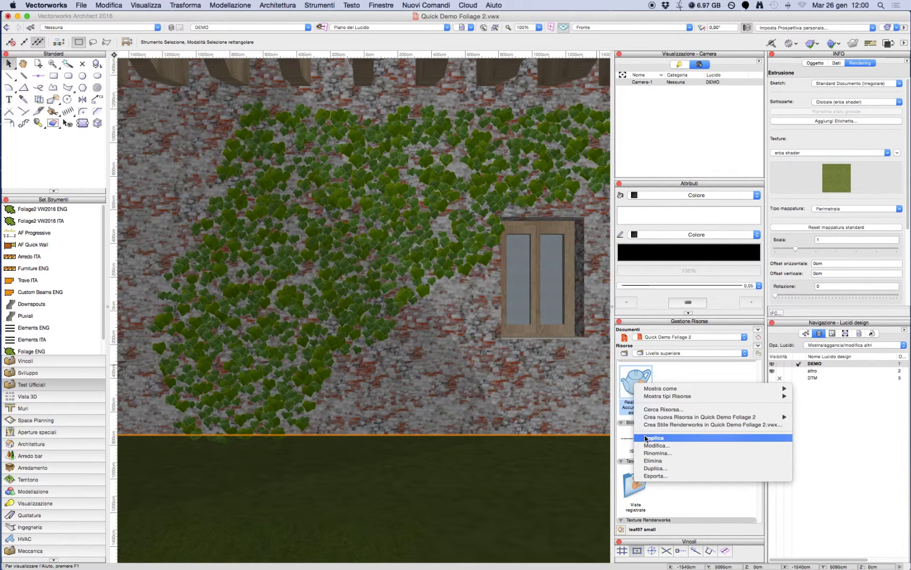
click(666, 435)
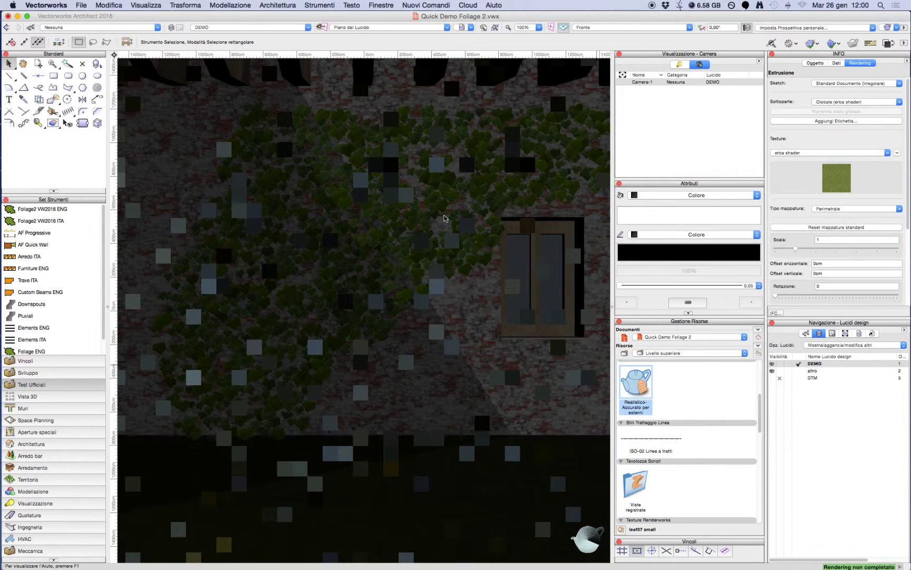
Select the Foliage2 ivy, display the view in wireframe (Fil di Ferro), and regenerate the ivy by re-entering 0 as its number of symbols.
click(405, 238)
click(424, 223)
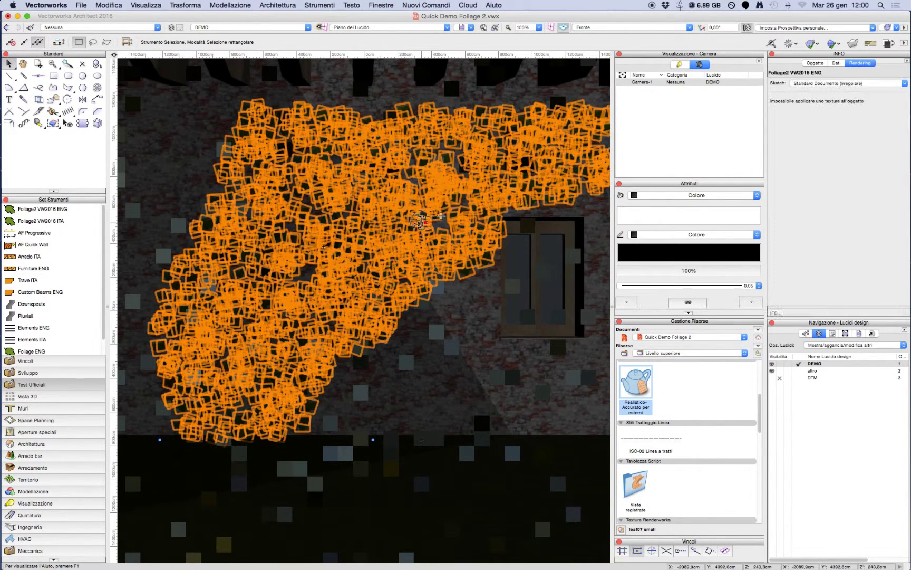
click(816, 62)
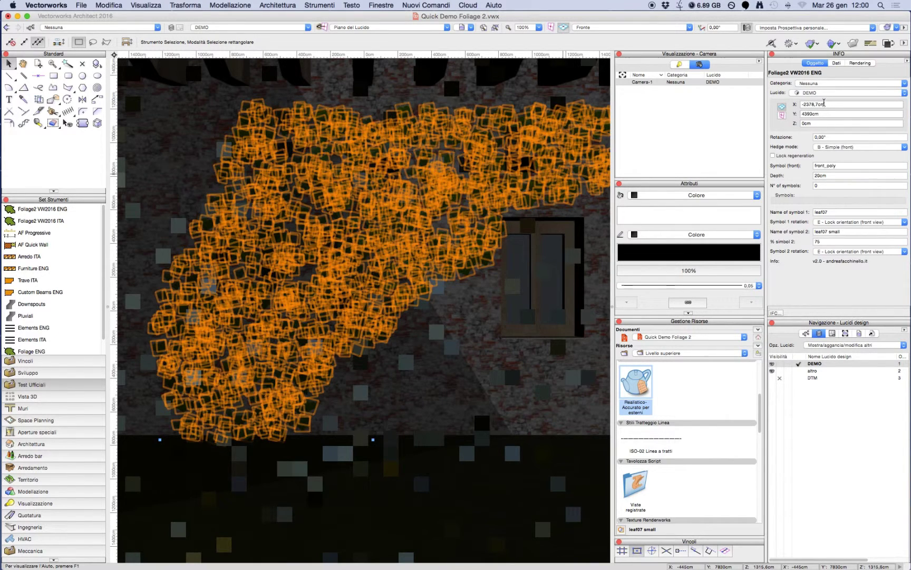
click(896, 26)
click(857, 156)
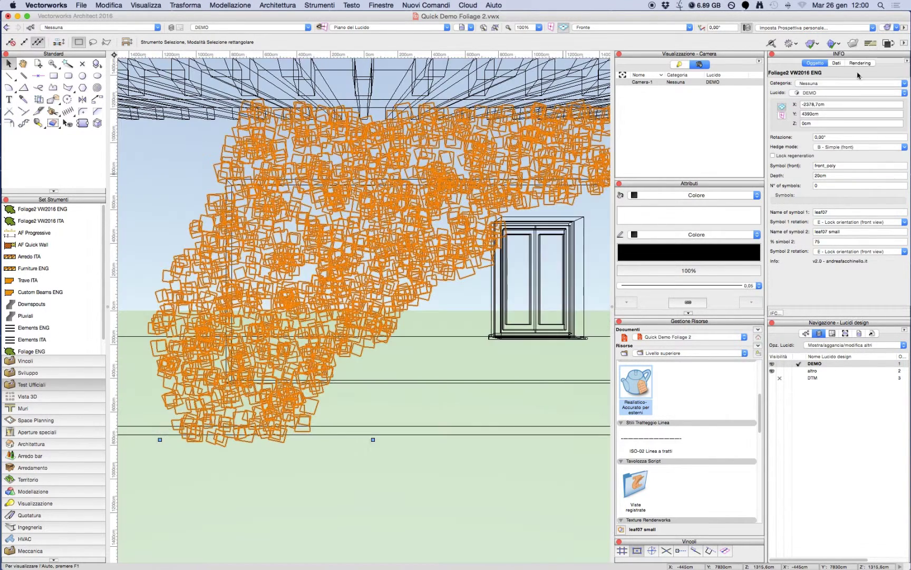
click(827, 186)
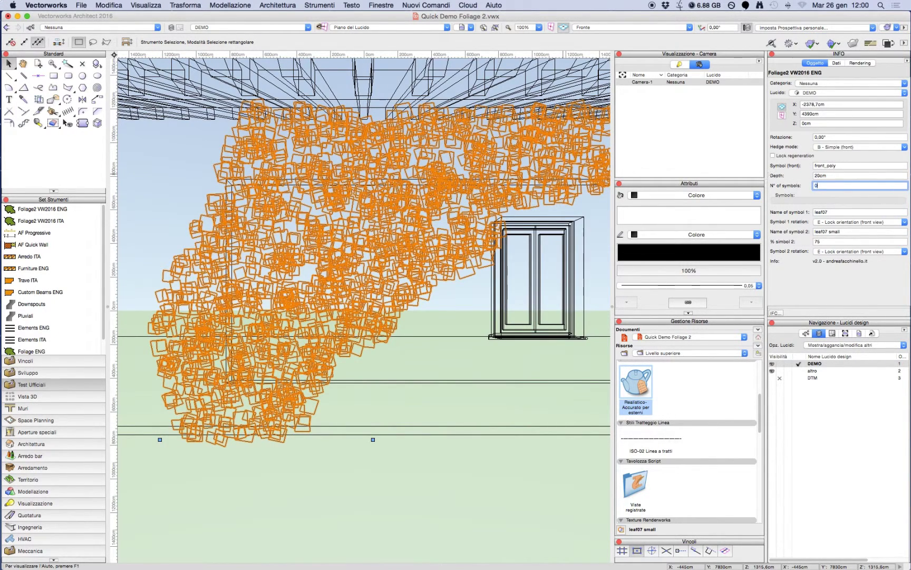
key(Return)
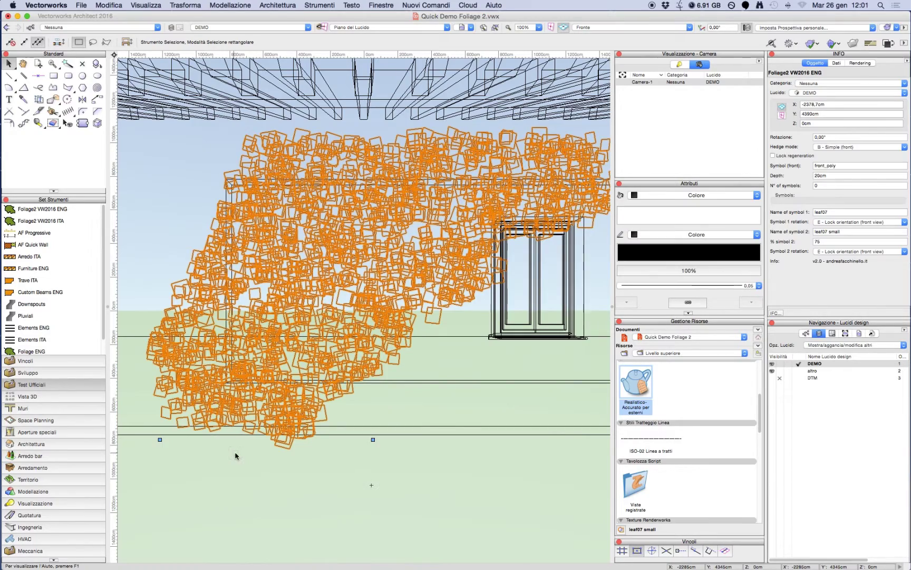
Preview the regenerated ivy in OpenGL, reselect the ivy object, and return the view to wireframe (Fil di Ferro).
click(236, 455)
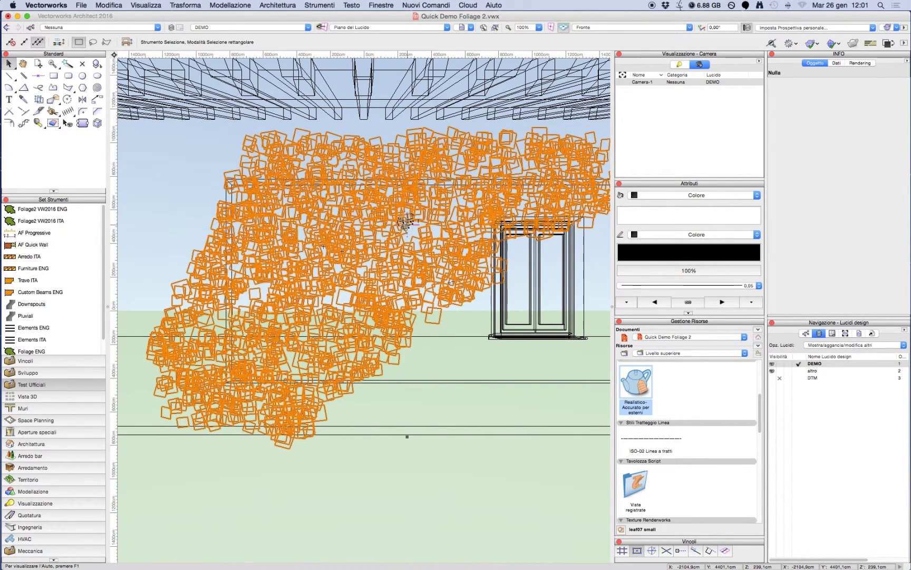
click(889, 27)
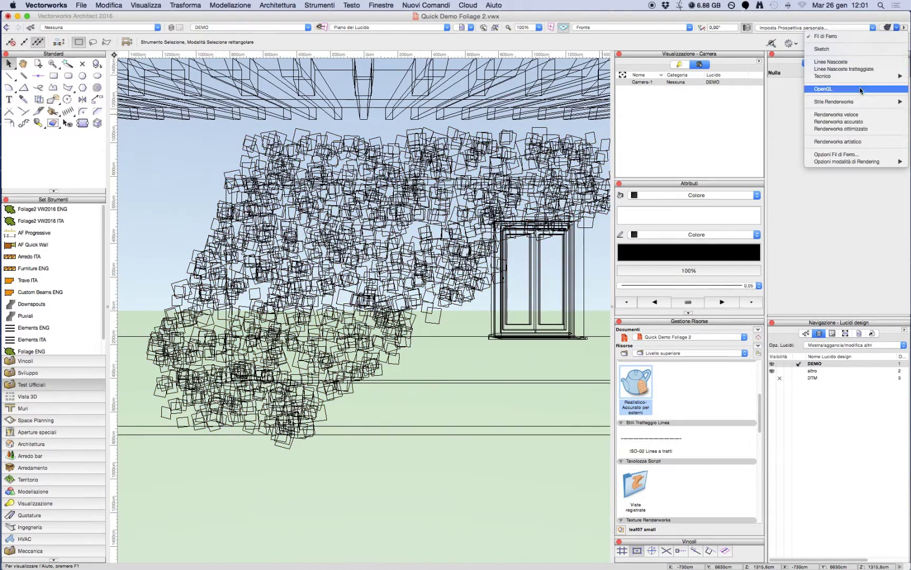
click(822, 98)
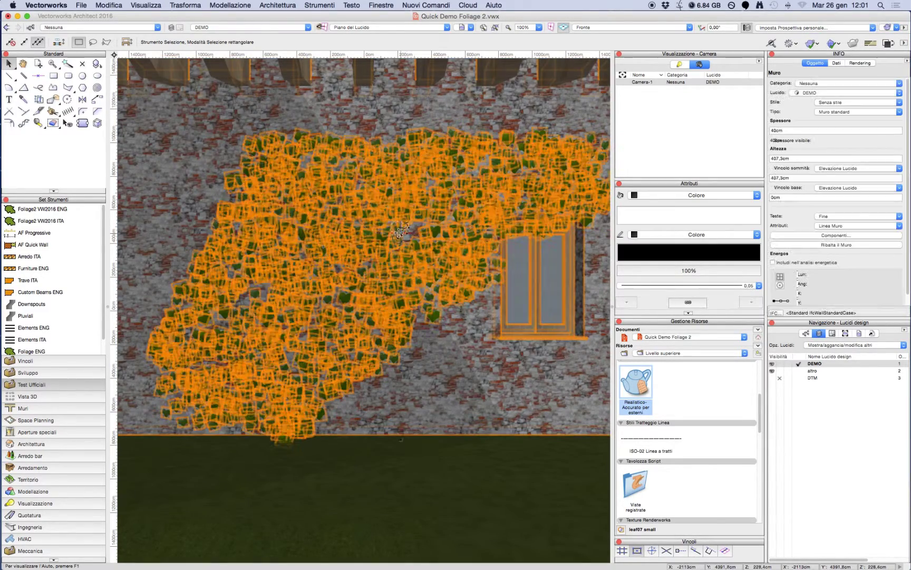
click(396, 234)
click(396, 235)
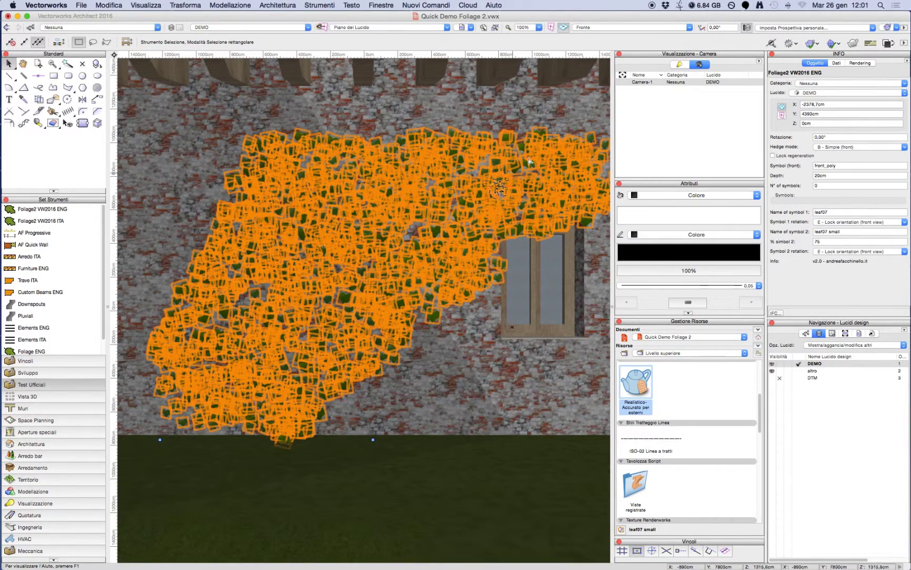
click(885, 28)
click(817, 34)
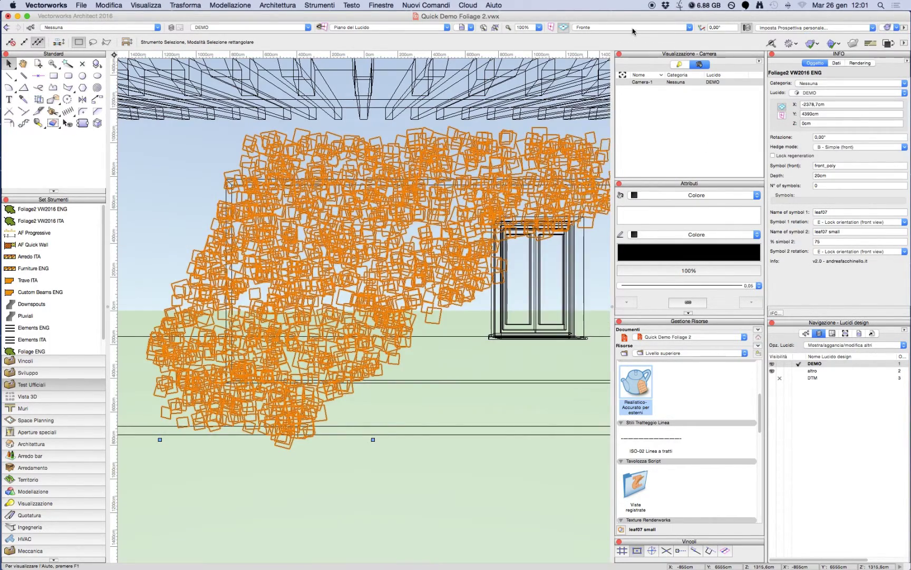
Switch to the front view, hide the altro design layer, and move the ivy up the wall by about 32 cm.
click(630, 27)
click(632, 29)
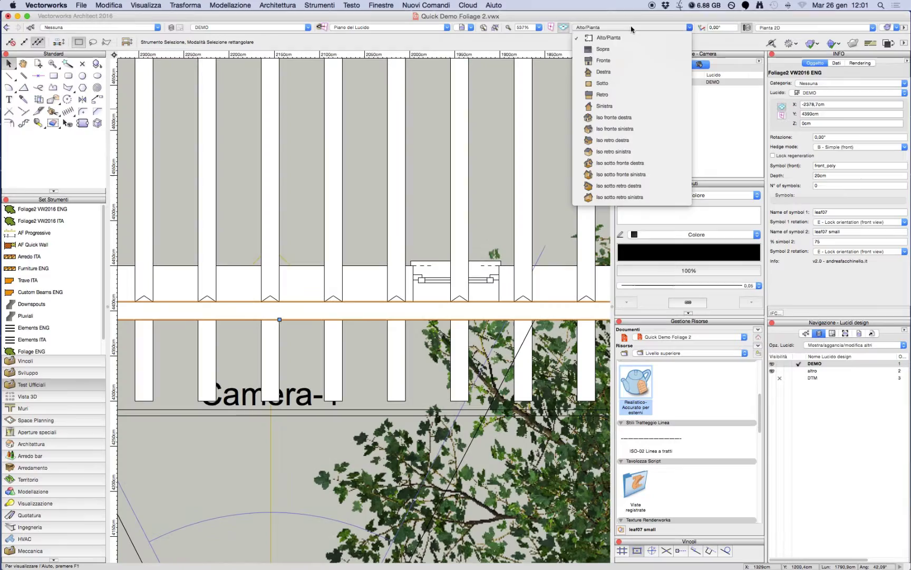
click(630, 60)
click(780, 371)
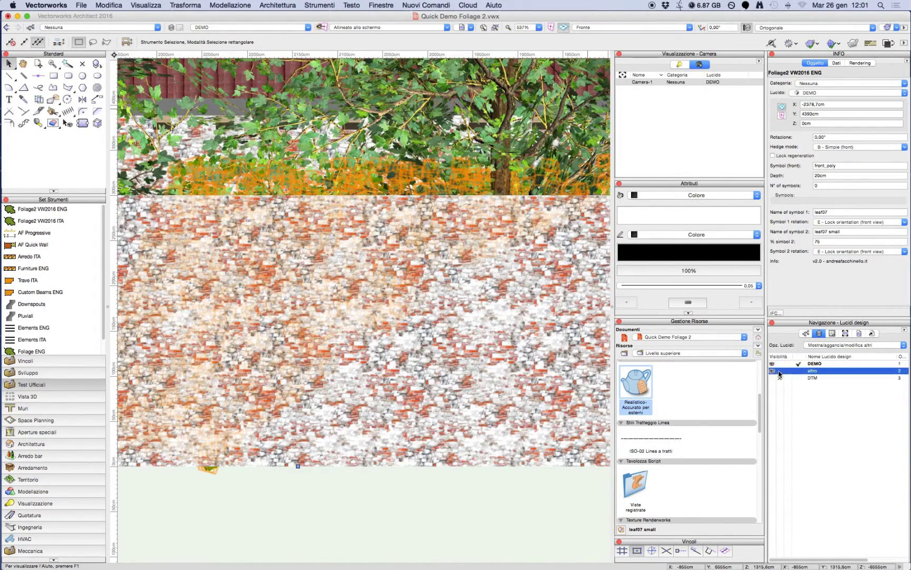
drag(373, 278, 375, 245)
Restore the saved view named render and apply the Realistico- Accurato per esterni Renderworks style to it.
click(616, 27)
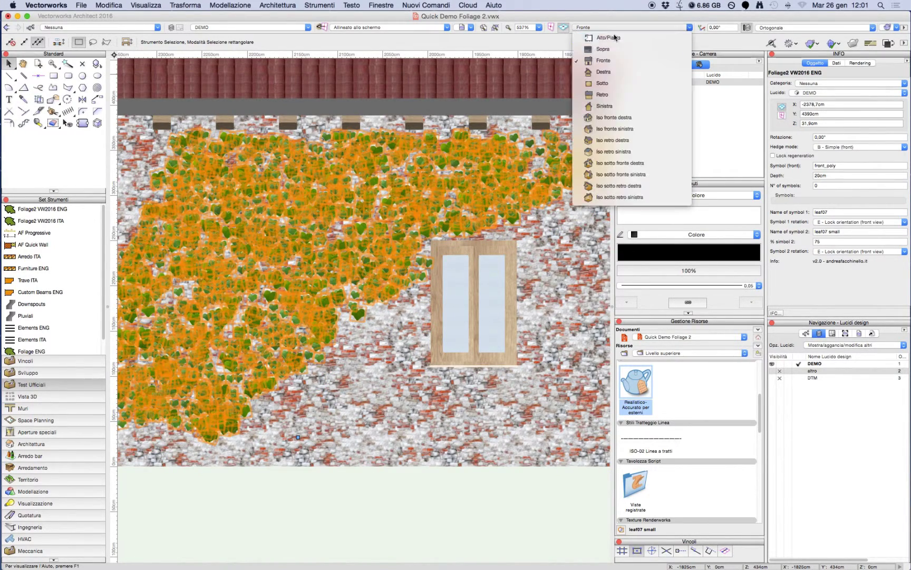
click(606, 45)
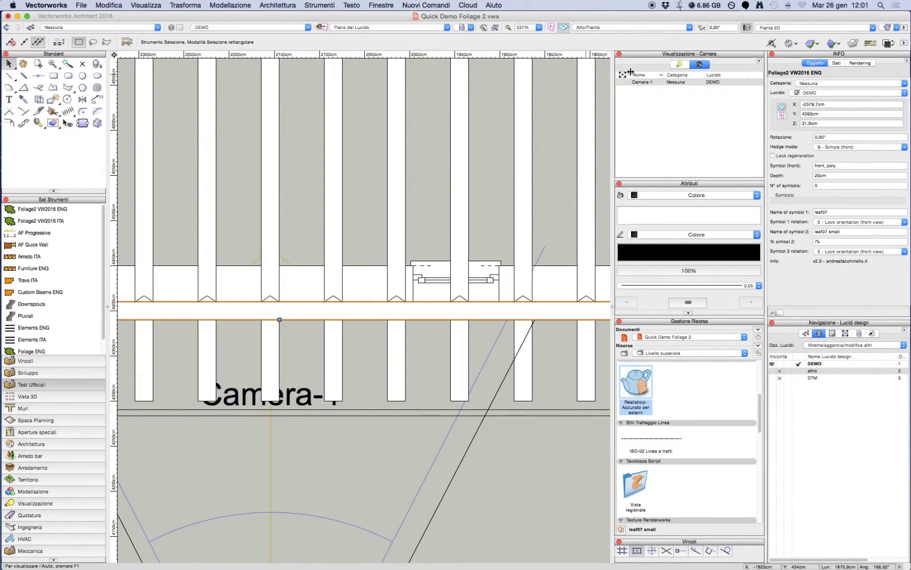
click(471, 27)
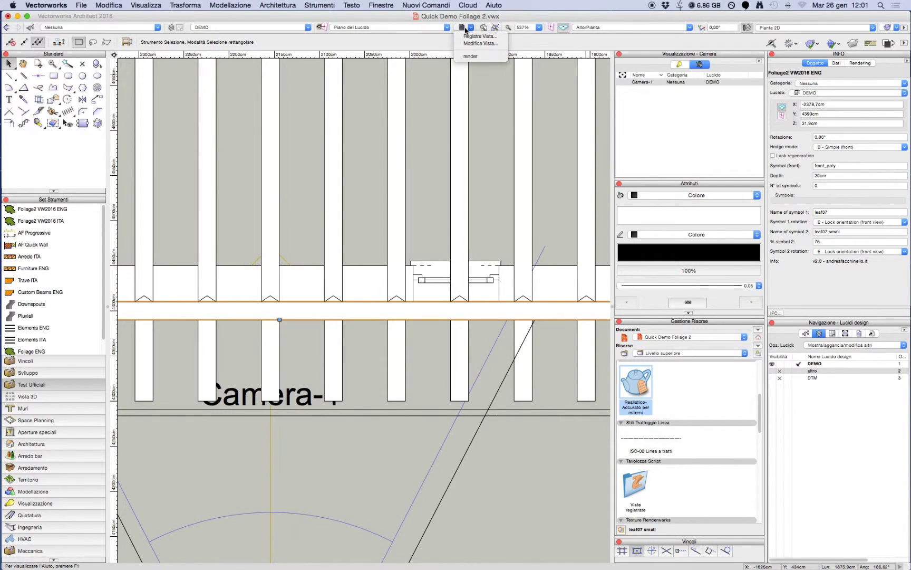
click(472, 56)
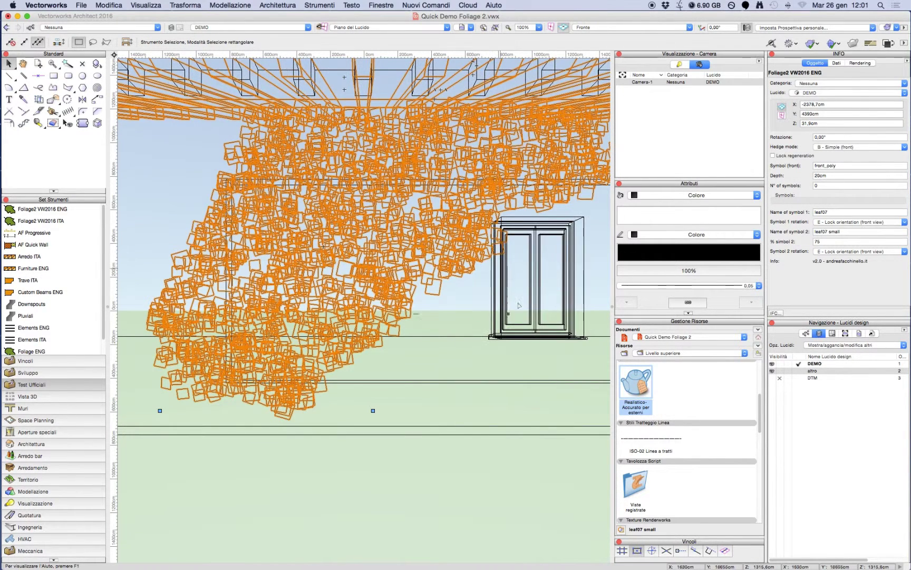
right_click(637, 389)
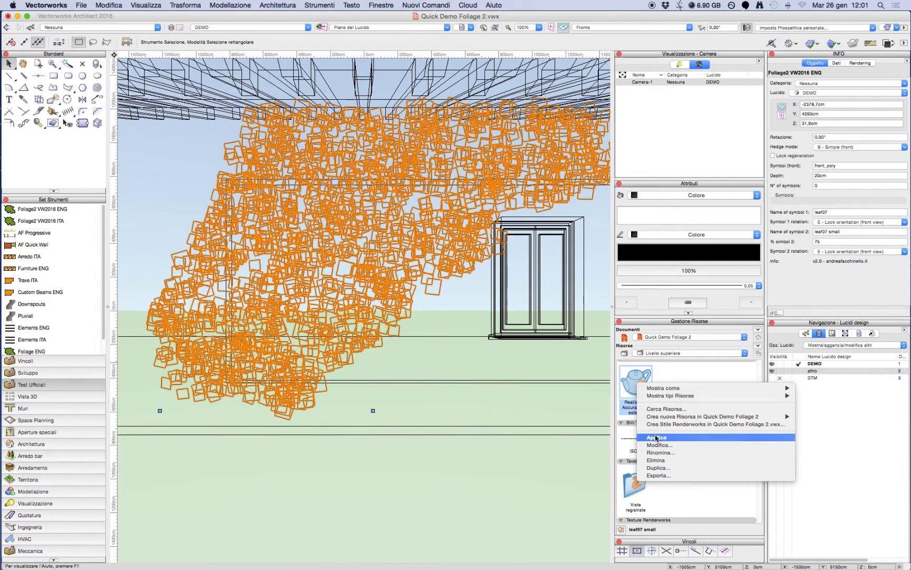
click(551, 466)
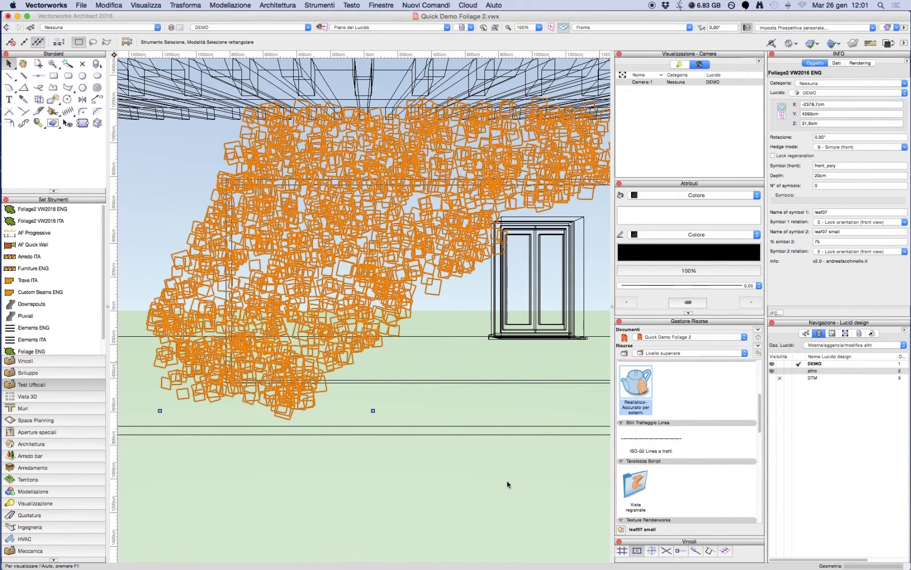